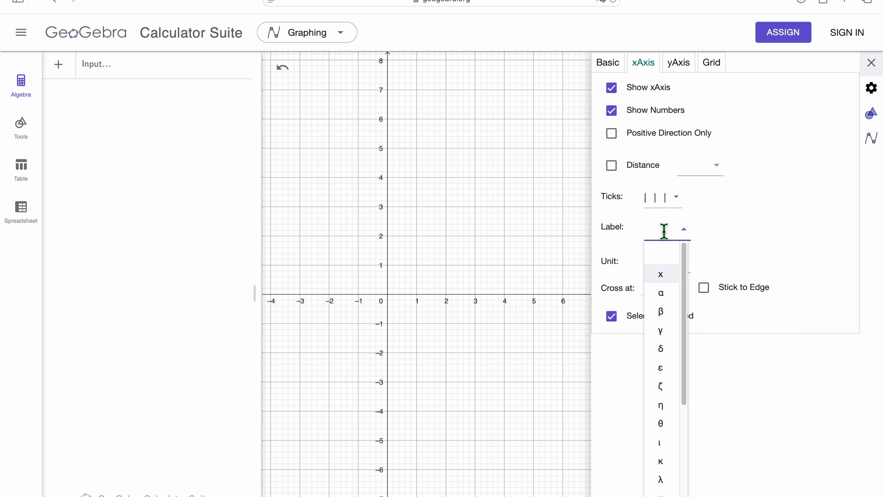
# - Label the x-axis "Time (weeks)"
pyautogui.click(662, 229)
pyautogui.write('Time')
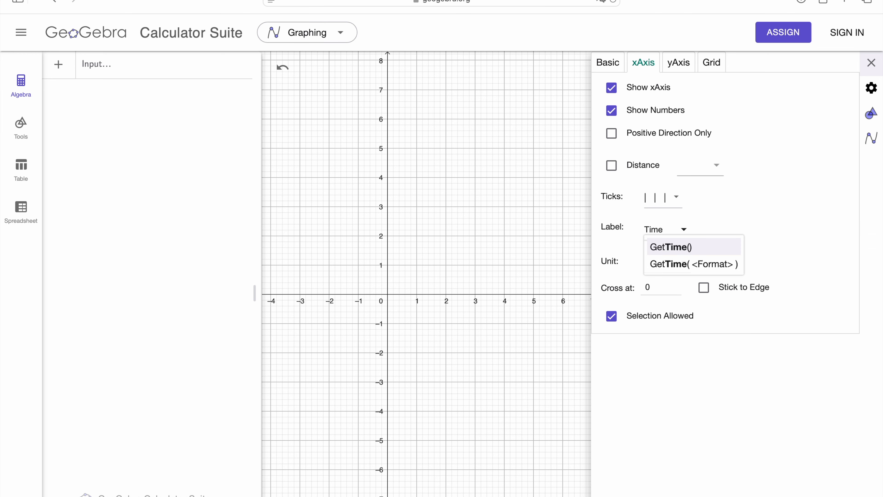
pyautogui.write(' (ww')
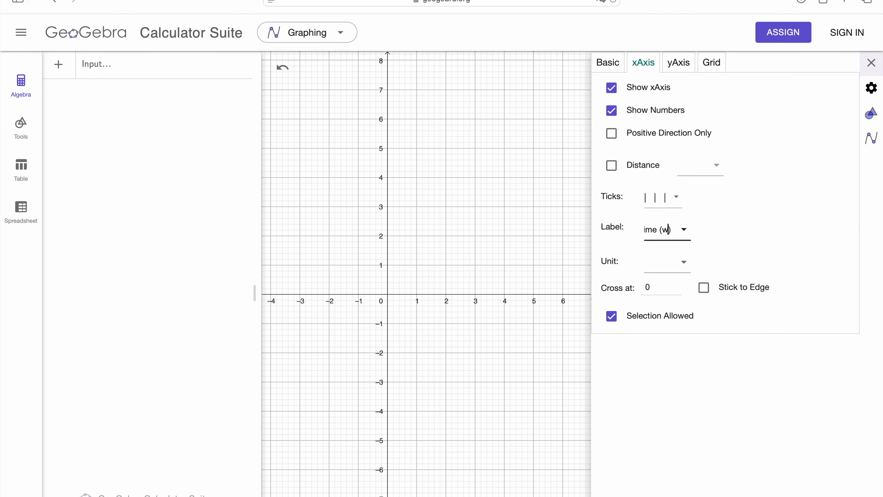
pyautogui.press('BackSpace')
pyautogui.write('eeks')
pyautogui.click(669, 229)
pyautogui.click(784, 229)
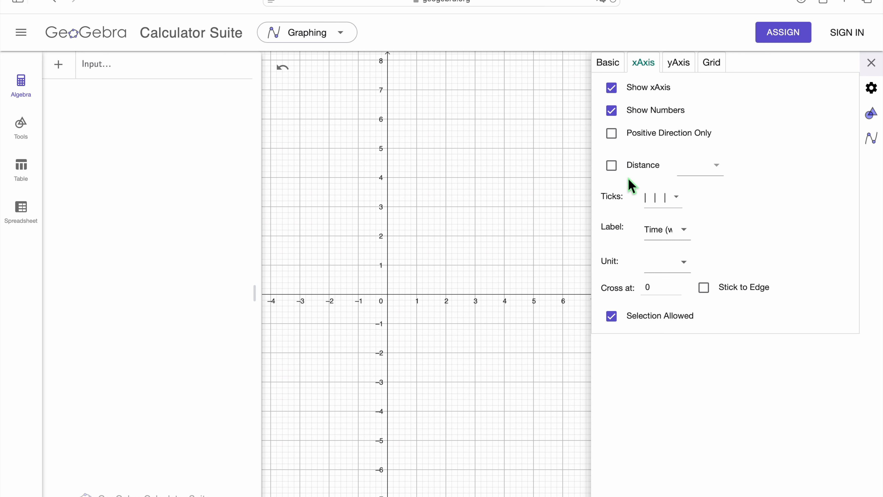
# - Label the y-axis "Population (x1000)"
pyautogui.click(677, 67)
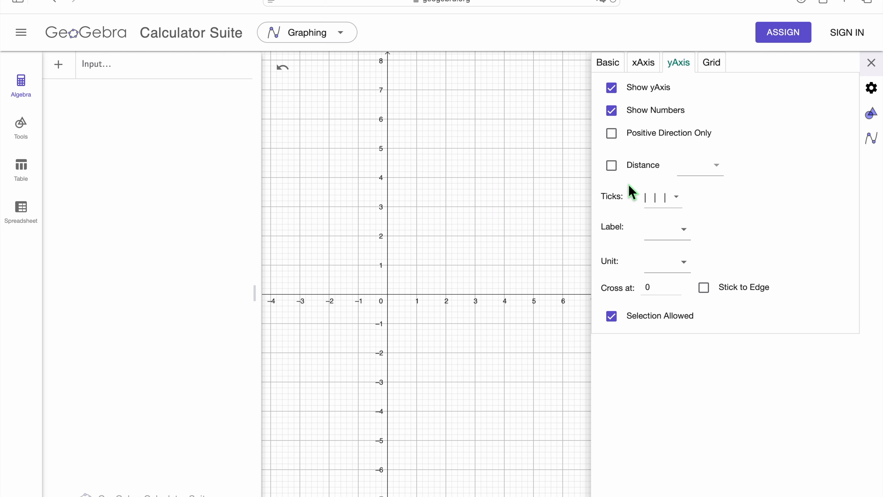
pyautogui.click(663, 236)
pyautogui.write('Popu')
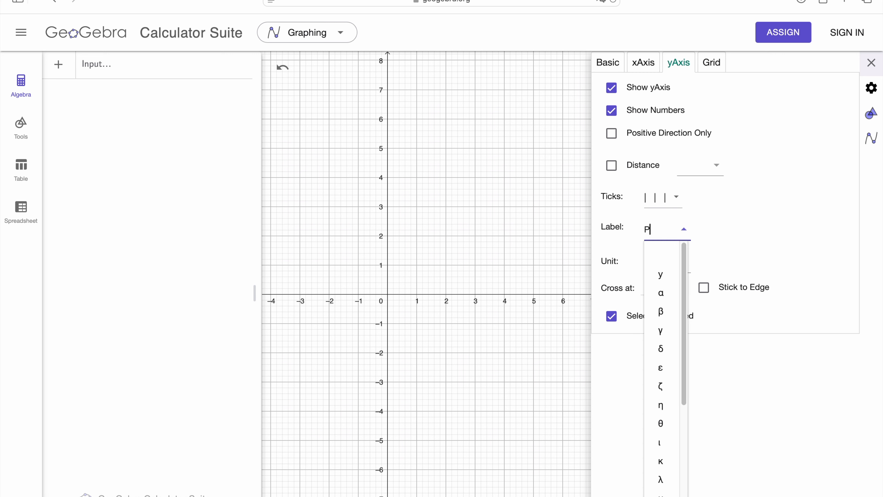
pyautogui.press('BackSpace')
pyautogui.write('ulation')
pyautogui.write(' (')
pyautogui.write('x1000')
pyautogui.click(759, 229)
# - Set the maximum of the graph's y dimension to 6000
pyautogui.click(612, 66)
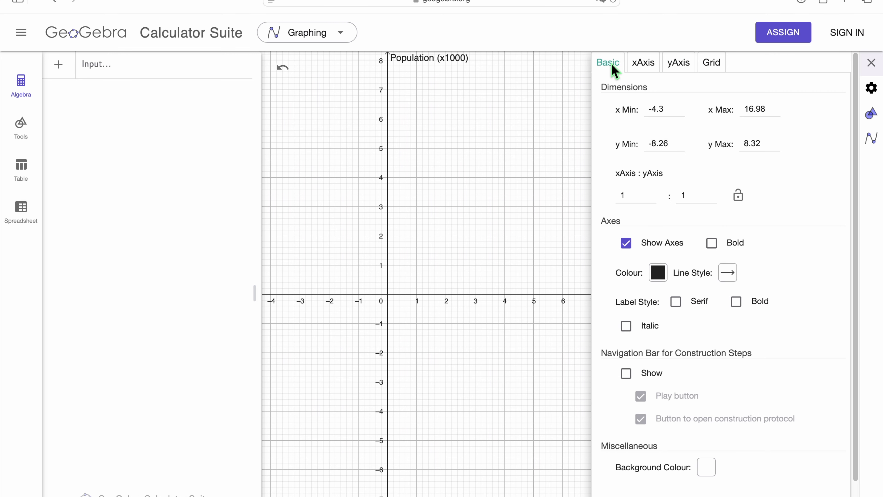
pyautogui.click(760, 148)
pyautogui.press('BackSpace')
pyautogui.press('BackSpace')
pyautogui.press('BackSpace')
pyautogui.press('BackSpace')
pyautogui.write('6000')
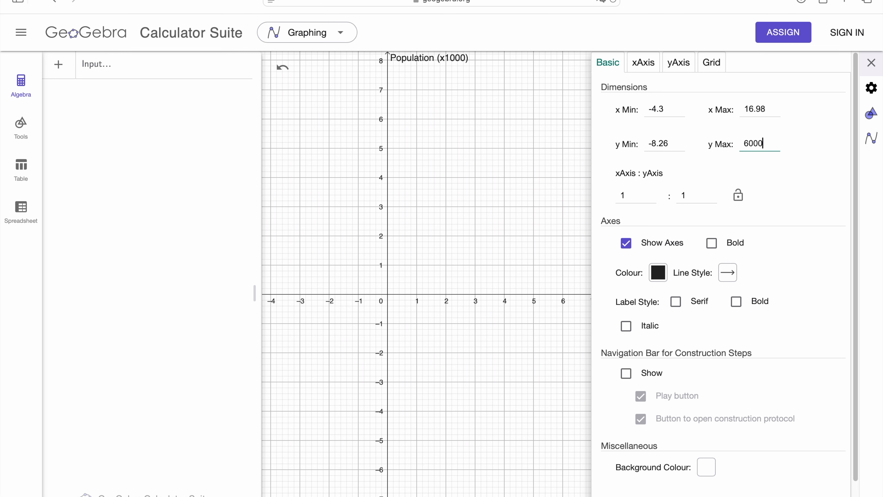
pyautogui.press('Return')
# - Set the minimum of the graph's y dimension to -1000
pyautogui.click(663, 144)
pyautogui.moveTo(663, 145); pyautogui.dragTo(646, 146)
pyautogui.press('BackSpace')
pyautogui.write('-100')
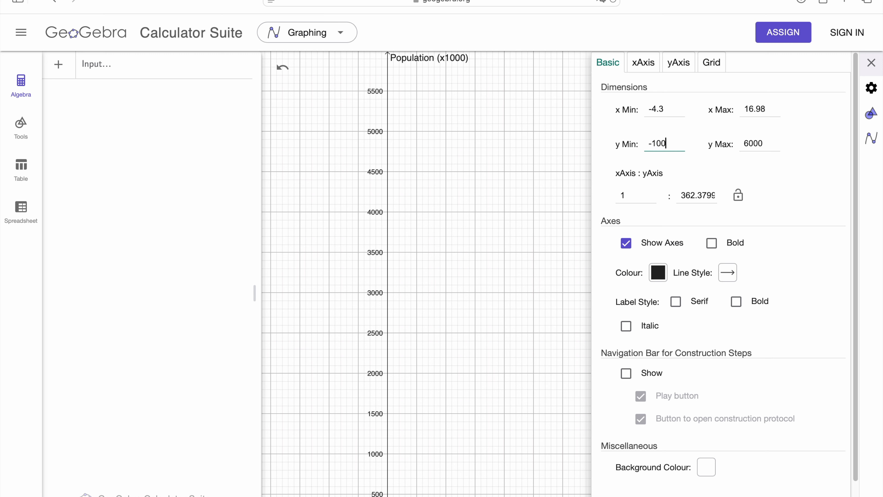
pyautogui.write('0')
pyautogui.press('Return')
# - Set the graph's x dimension to run from -5 to 55 and close the settings
pyautogui.click(672, 112)
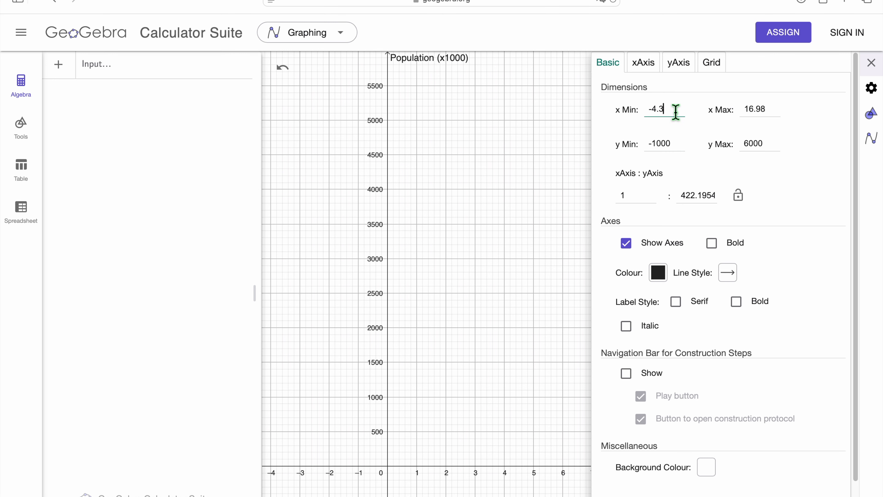
pyautogui.press('BackSpace')
pyautogui.press('BackSpace')
pyautogui.press('BackSpace')
pyautogui.write('5')
pyautogui.click(778, 113)
pyautogui.press('BackSpace')
pyautogui.press('BackSpace')
pyautogui.press('BackSpace')
pyautogui.press('BackSpace')
pyautogui.press('BackSpace')
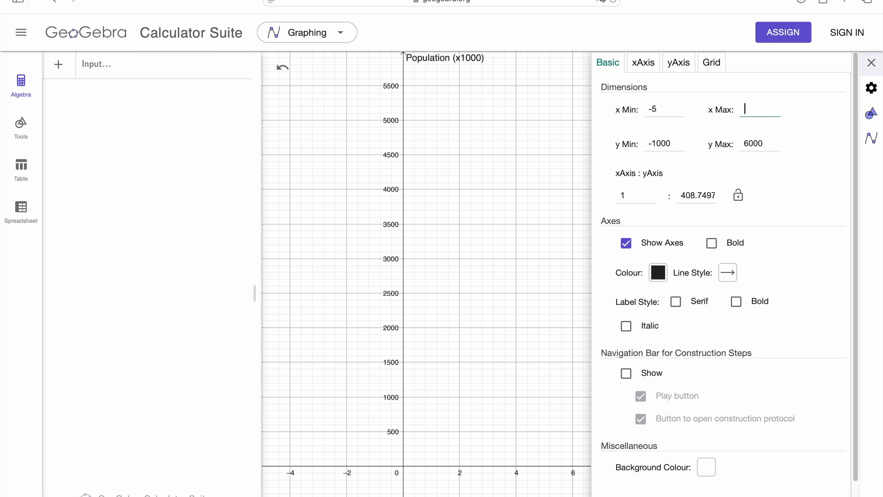
pyautogui.write('55')
pyautogui.press('Return')
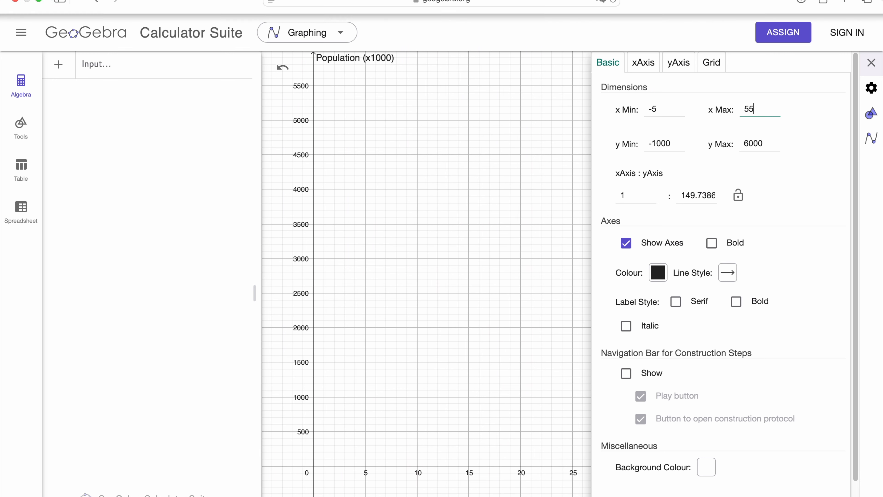
pyautogui.click(876, 68)
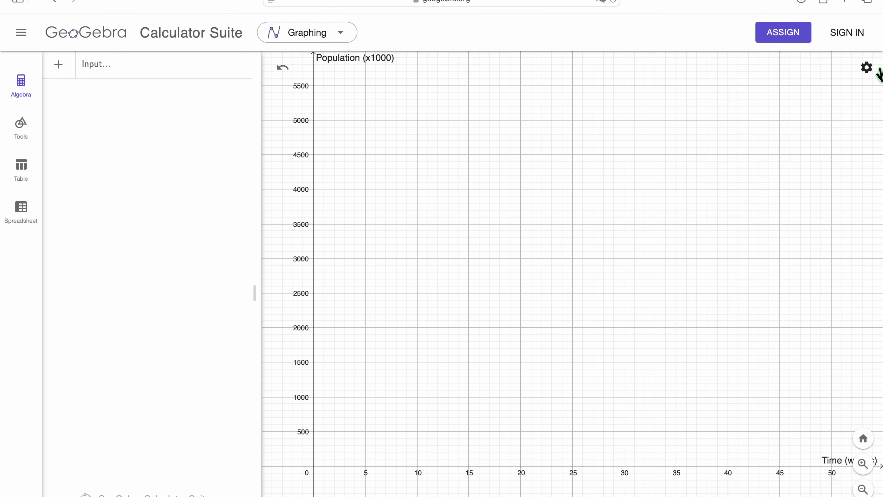
# - Switch the graph's grid display to No Grid
pyautogui.click(867, 69)
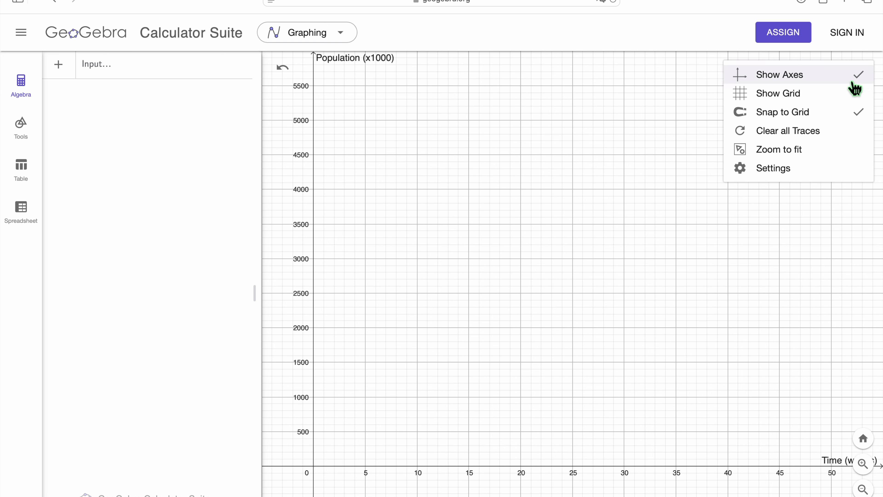
pyautogui.click(815, 93)
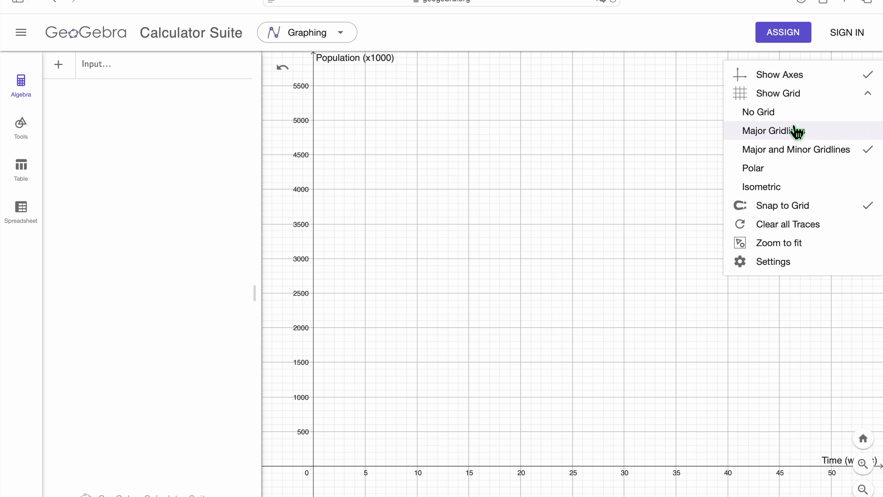
pyautogui.click(786, 117)
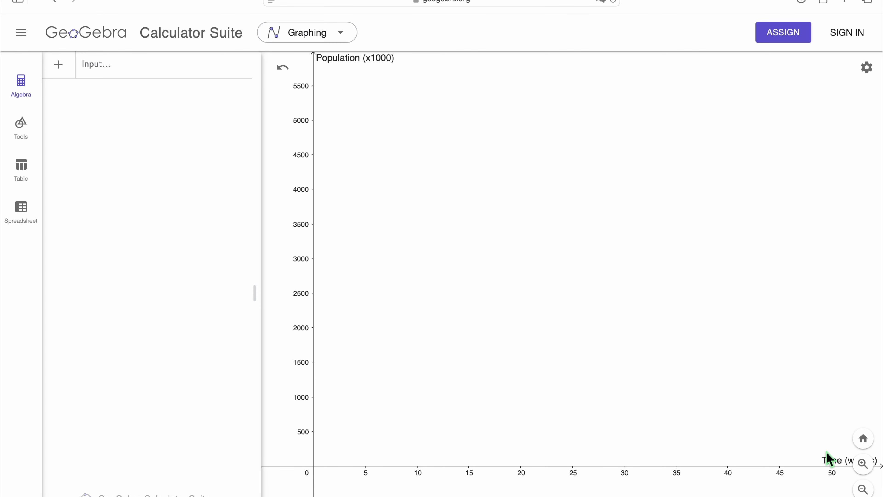
# - Plot the exponential decay function y = 5000·0.9^x
pyautogui.click(113, 75)
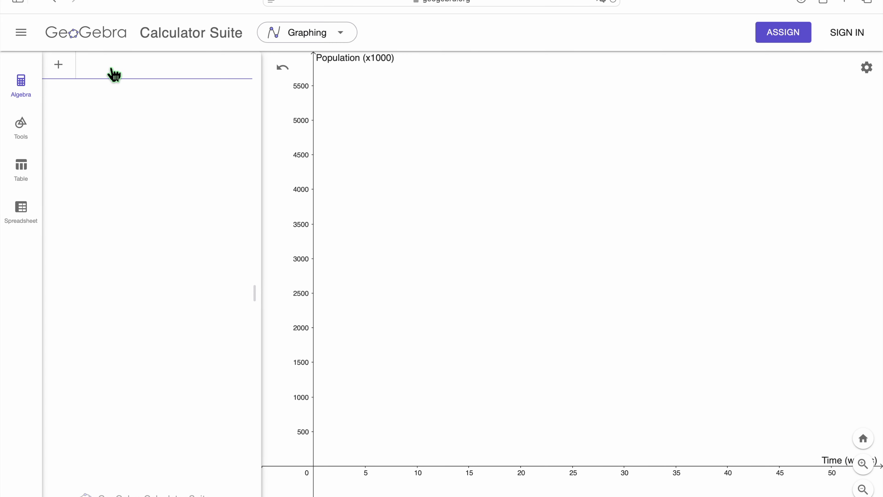
pyautogui.write('y =5000')
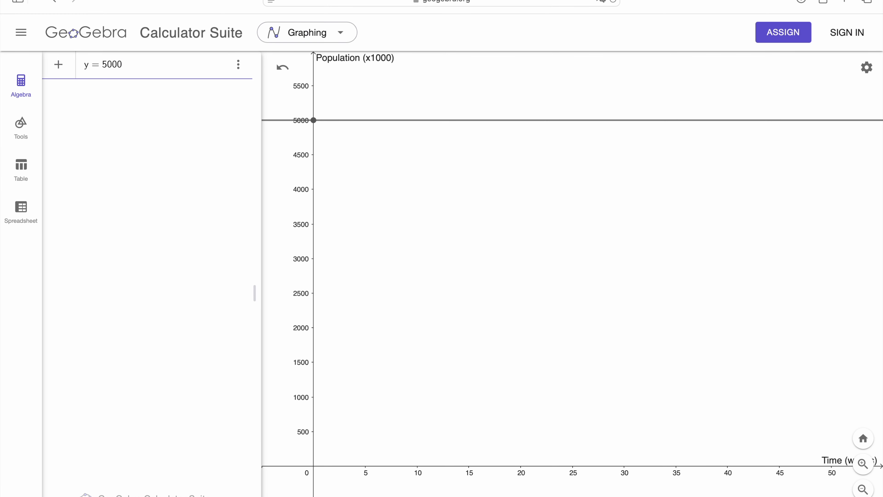
pyautogui.write('*')
pyautogui.write('0.9')
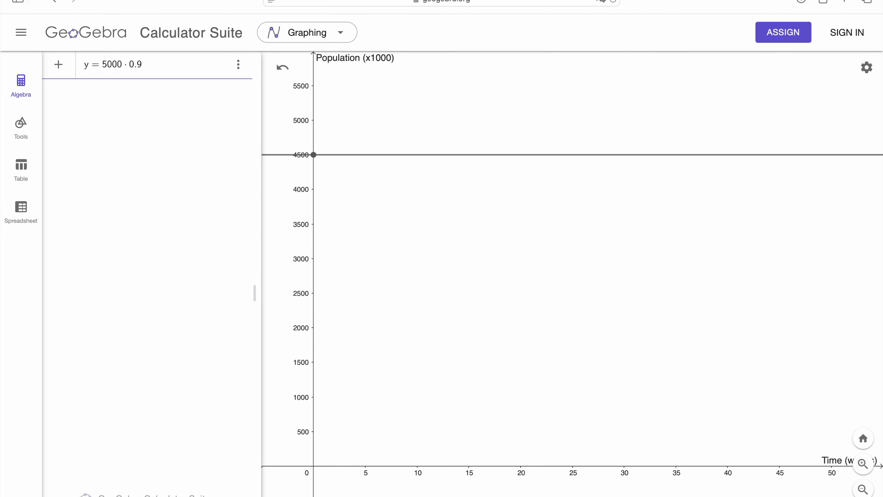
pyautogui.write('^x')
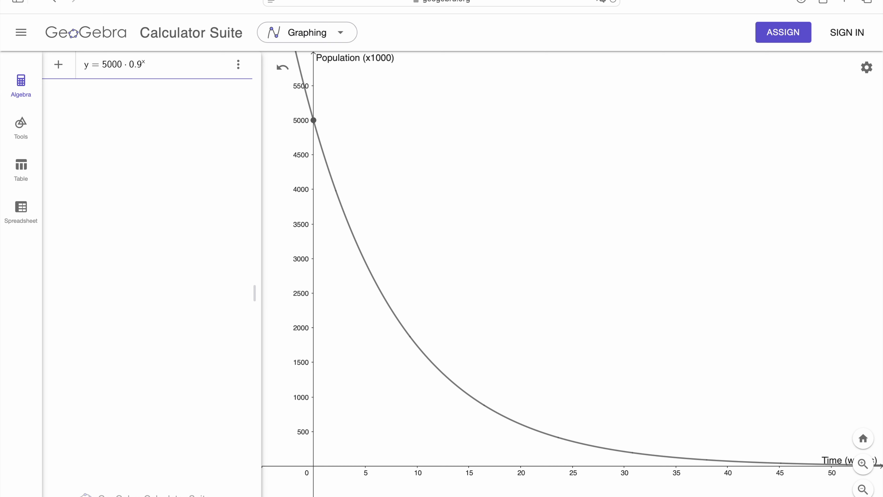
# - Create a table of values for the decay function from x = 0 to 55 in steps of 5
pyautogui.click(239, 65)
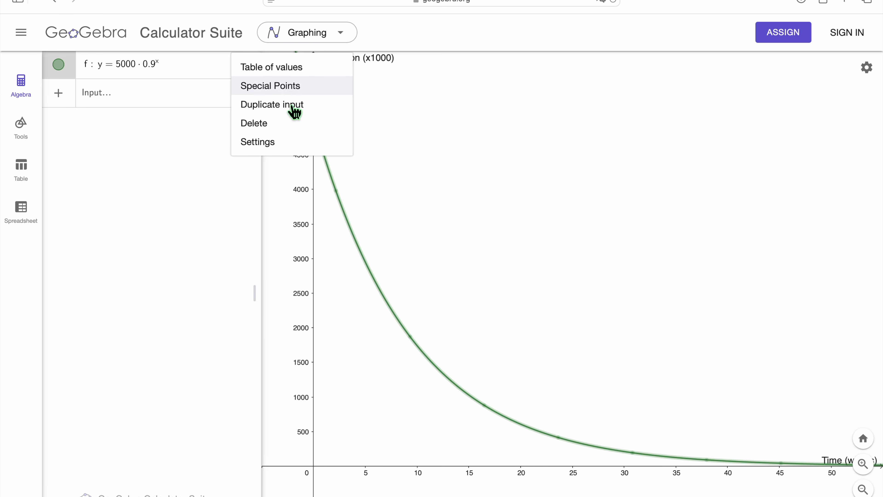
pyautogui.click(295, 73)
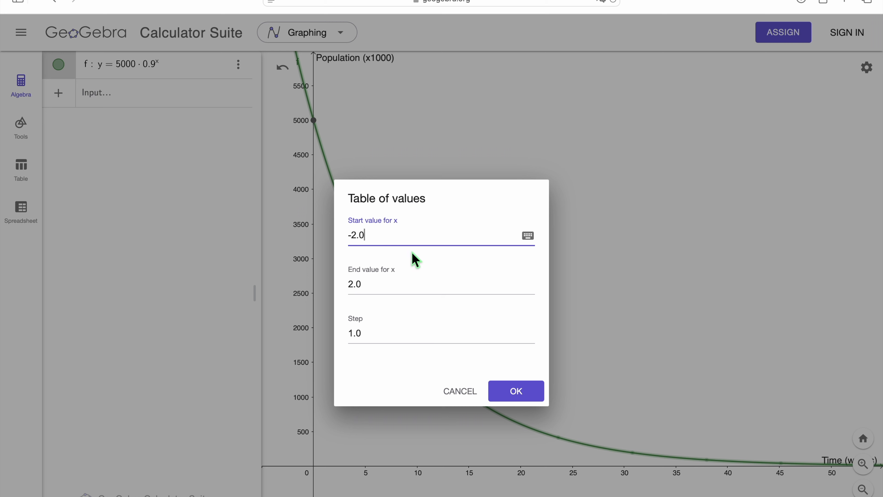
pyautogui.press('BackSpace')
pyautogui.press('BackSpace')
pyautogui.press('BackSpace')
pyautogui.press('BackSpace')
pyautogui.write('0')
pyautogui.press('Tab')
pyautogui.write('5')
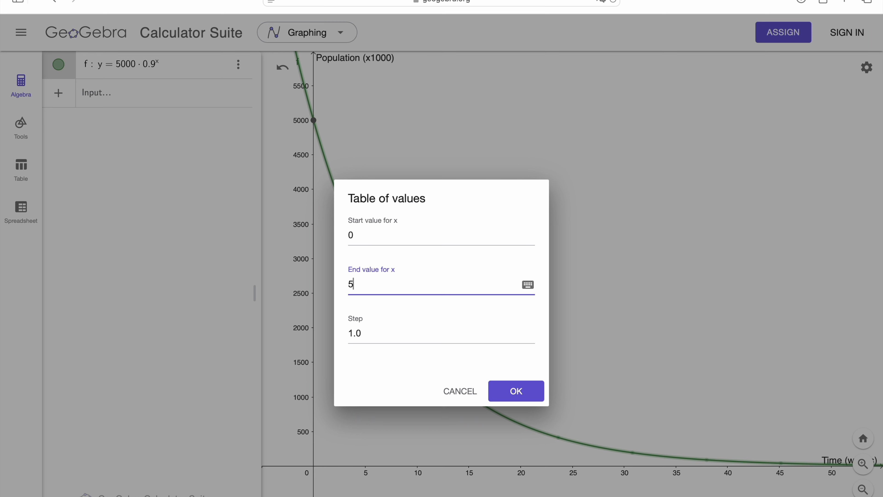
pyautogui.write('5')
pyautogui.press('Tab')
pyautogui.write('5')
pyautogui.click(522, 393)
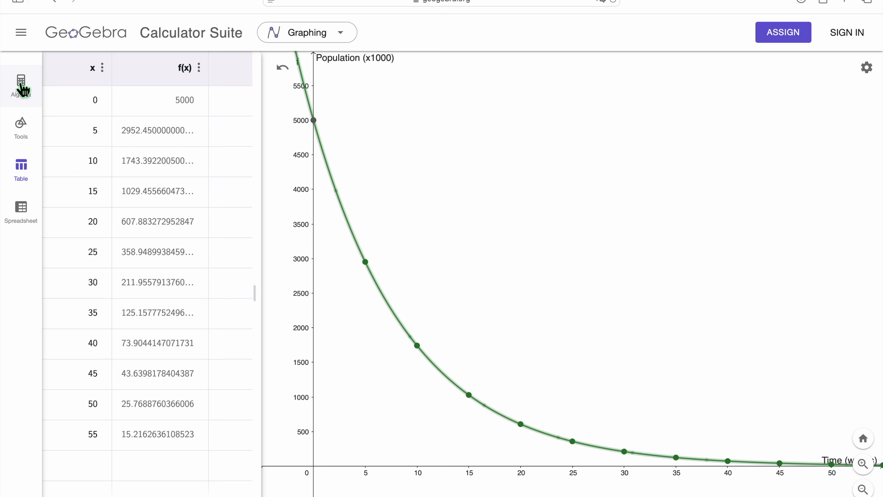
# - Give the decay curve the caption "Decay (10%)" as its displayed label and place it beside the curve, just below the y-axis label
pyautogui.click(27, 88)
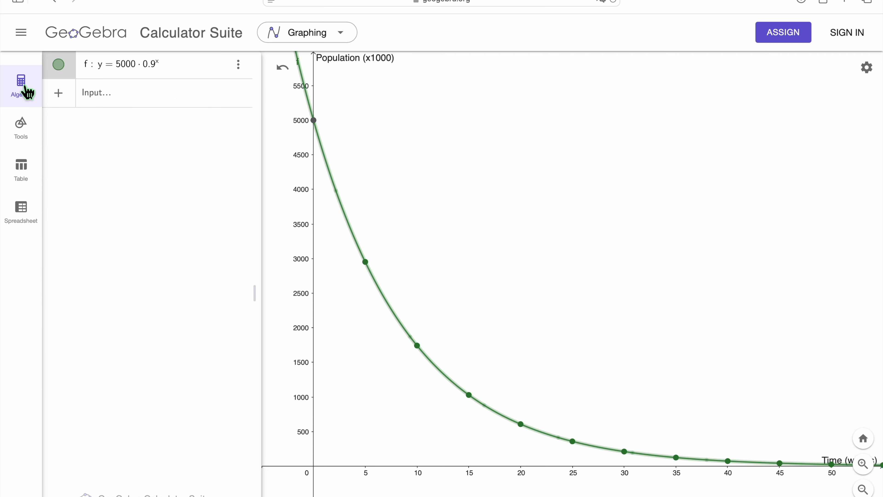
pyautogui.click(119, 102)
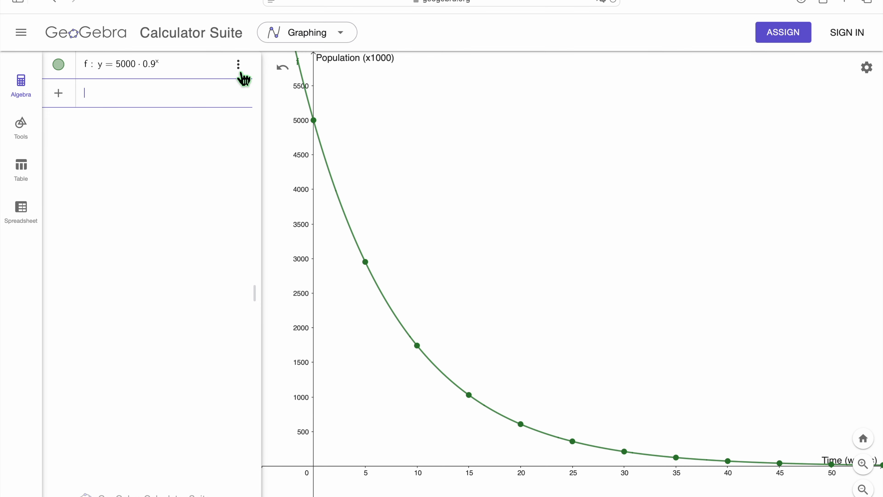
pyautogui.click(238, 65)
pyautogui.click(291, 143)
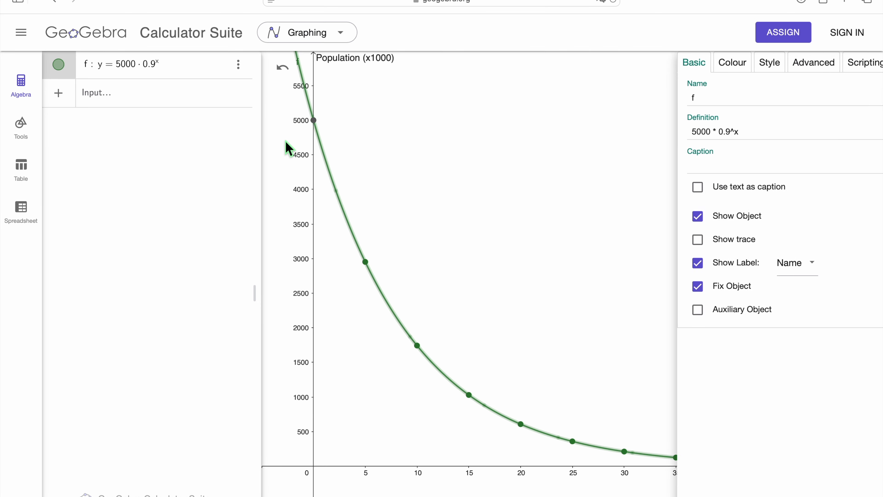
pyautogui.click(645, 164)
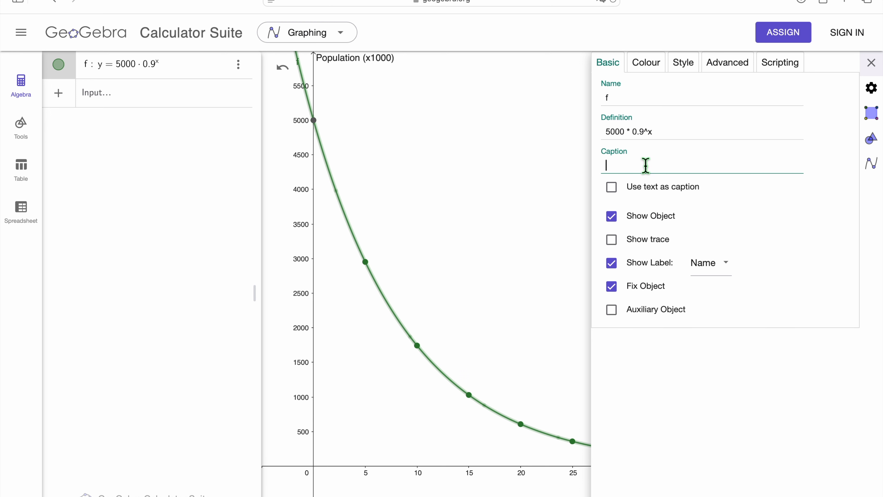
pyautogui.write('Decay (10%)')
pyautogui.click(722, 268)
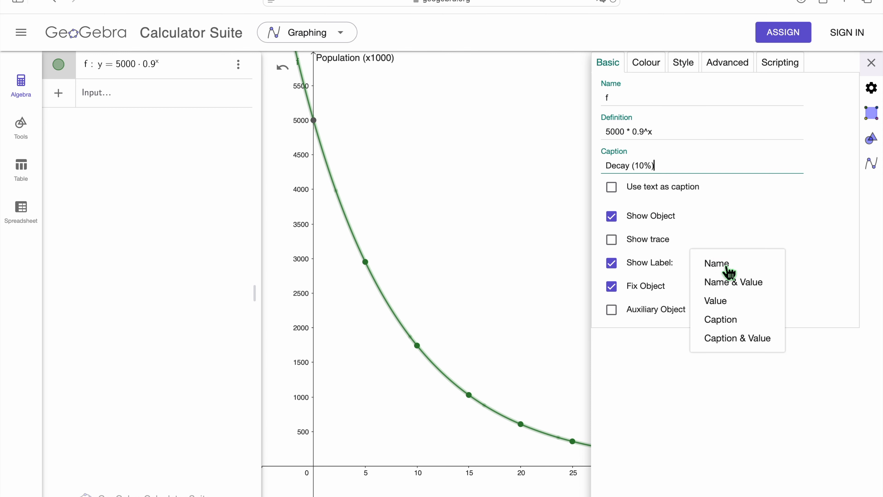
pyautogui.click(753, 328)
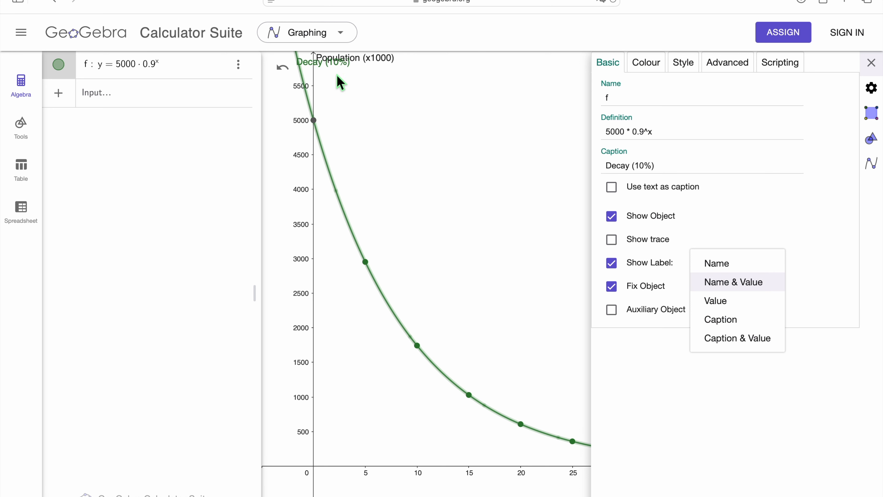
pyautogui.click(330, 76)
pyautogui.moveTo(337, 87); pyautogui.dragTo(349, 118)
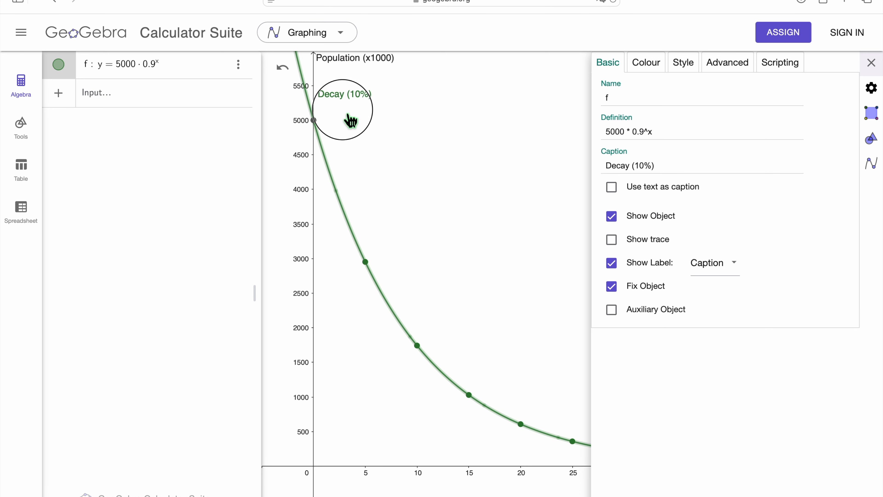
pyautogui.click(156, 100)
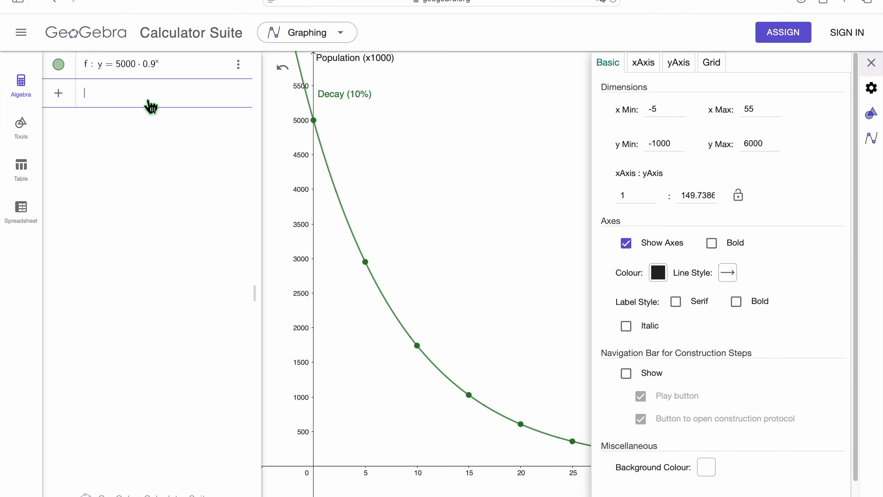
pyautogui.write('y')
pyautogui.press('BackSpace')
# - Check the decay curve's table point at x = 10 and plot a second function y = 1743·0.95^x
pyautogui.click(417, 346)
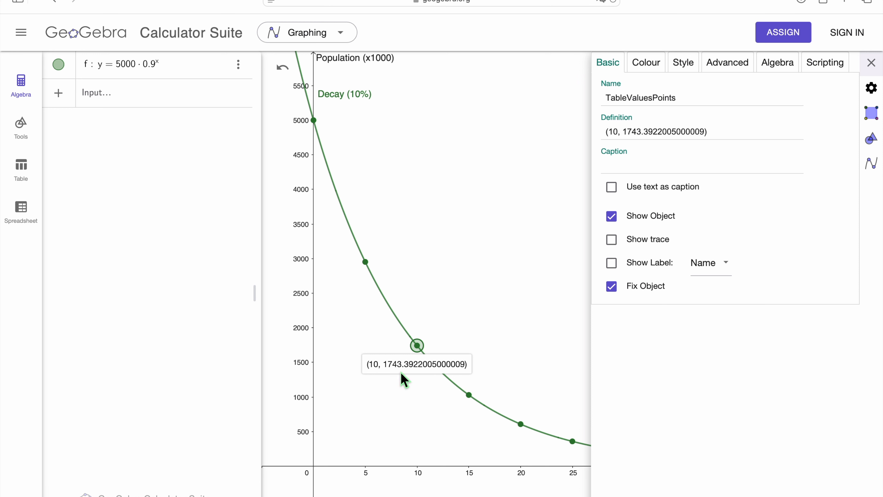
pyautogui.click(143, 101)
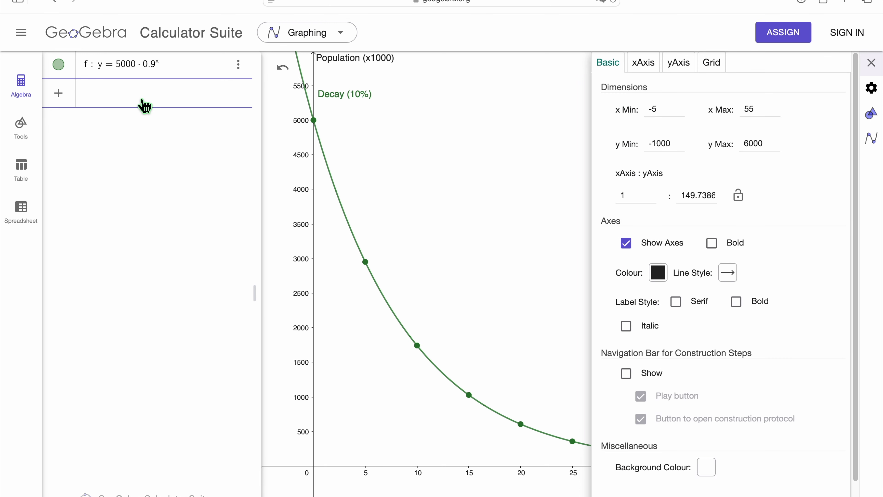
pyautogui.write('y')
pyautogui.write('=194')
pyautogui.write('3')
pyautogui.press('BackSpace')
pyautogui.press('BackSpace')
pyautogui.press('BackSpace')
pyautogui.write('743')
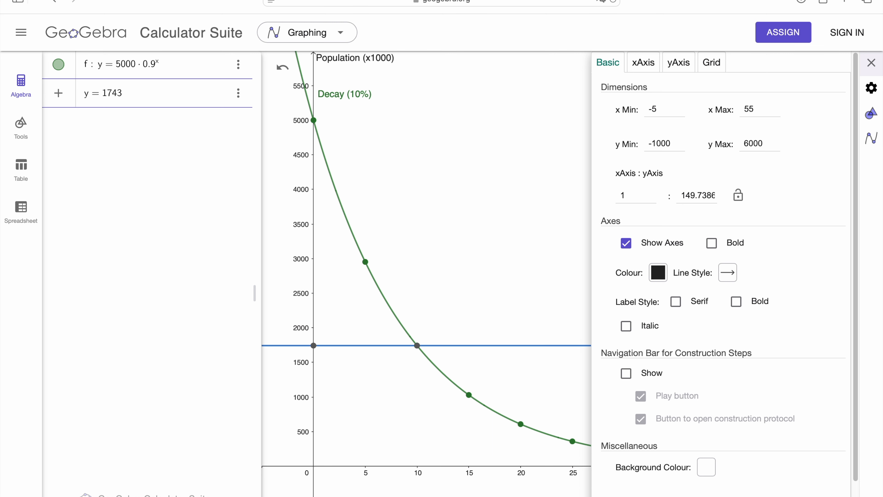
pyautogui.write('*')
pyautogui.write('0')
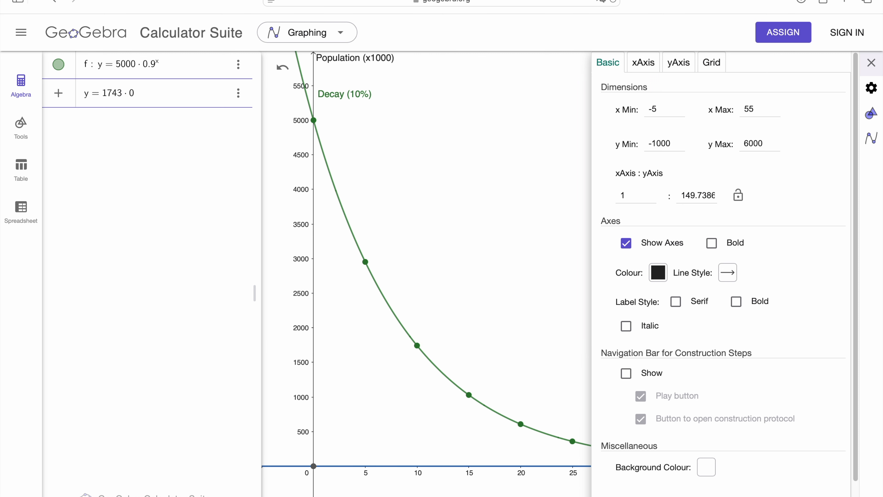
pyautogui.write('.95')
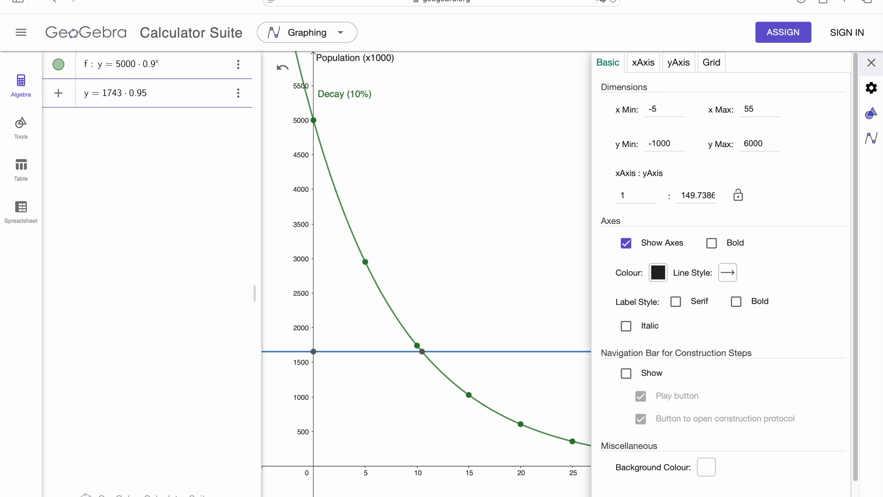
pyautogui.write('^x')
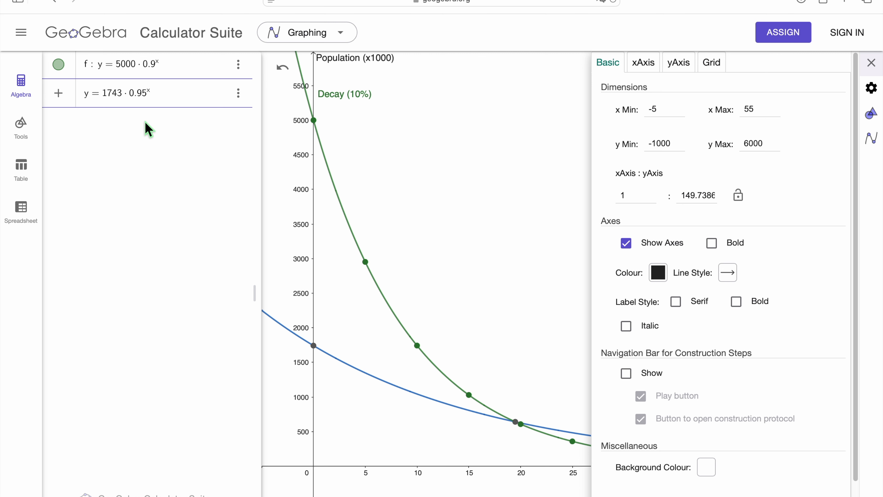
pyautogui.press('Return')
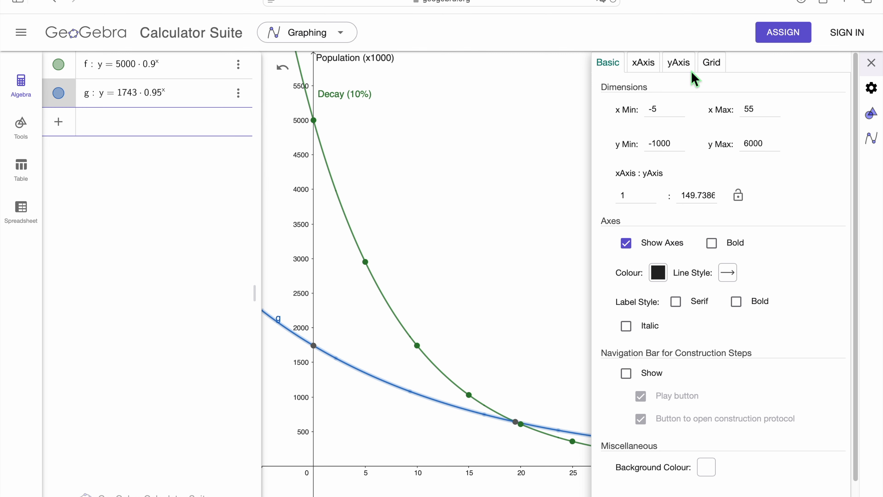
pyautogui.click(871, 63)
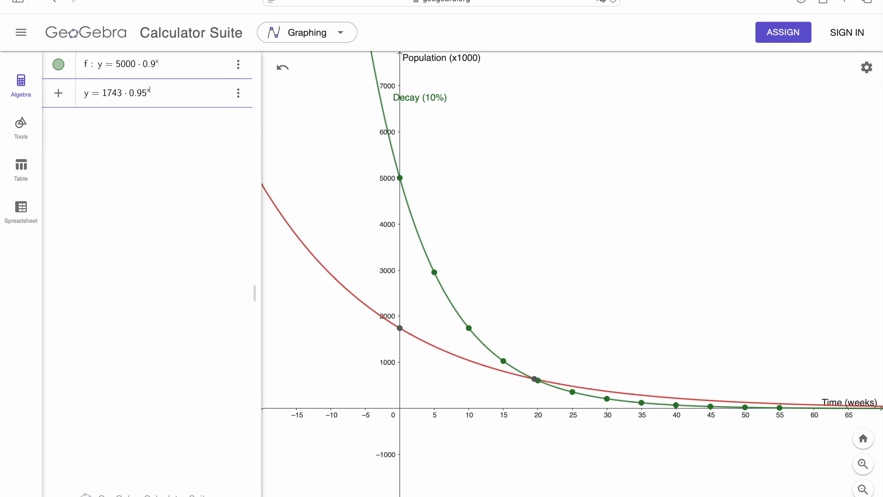
# - Change the second function's exponent to x−10 and restrict its domain to 10 < x < 55
pyautogui.write('-10')
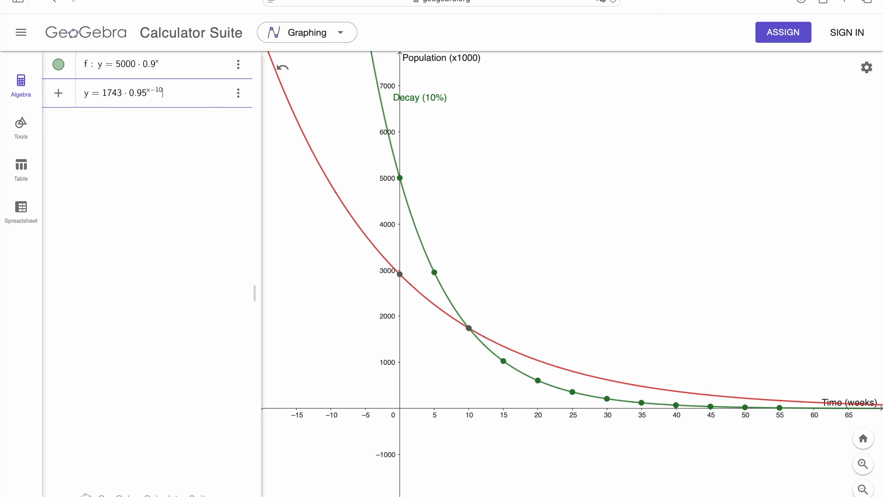
pyautogui.write(',  10 <')
pyautogui.write('x ')
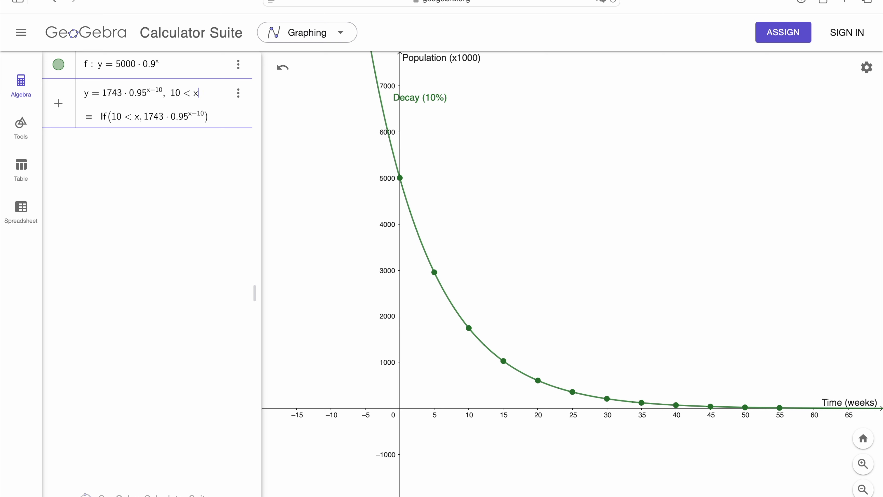
pyautogui.write('< 55')
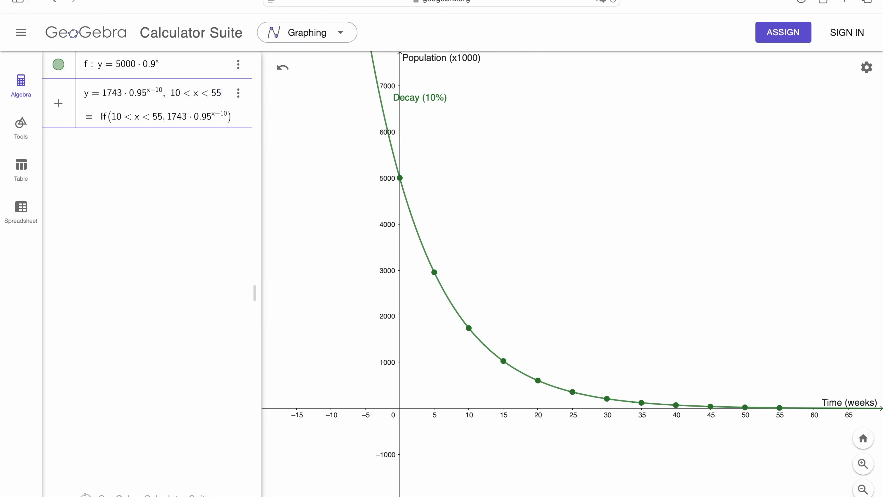
pyautogui.press('Return')
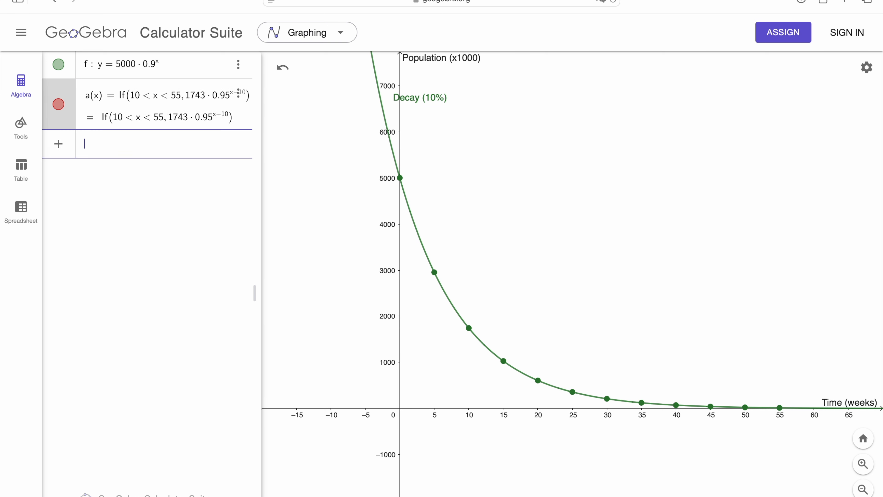
# - Duplicate the restricted function's input as a new function and add that function to the table of values
pyautogui.click(242, 96)
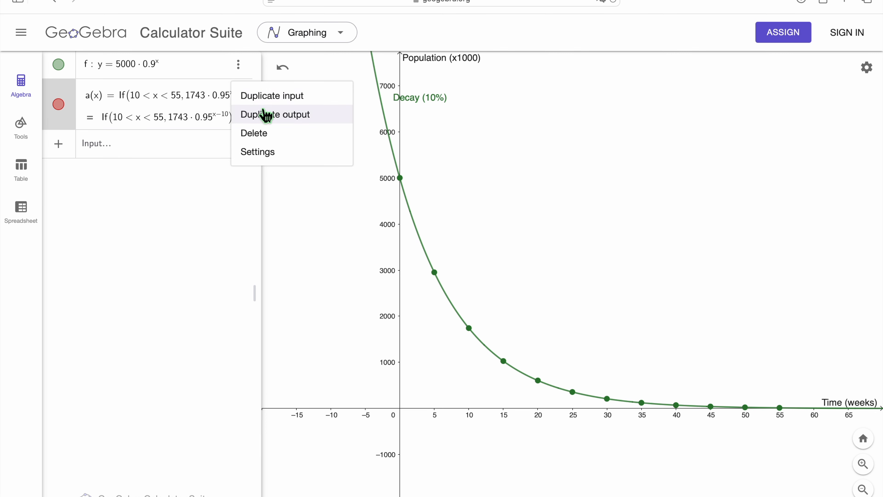
pyautogui.click(268, 96)
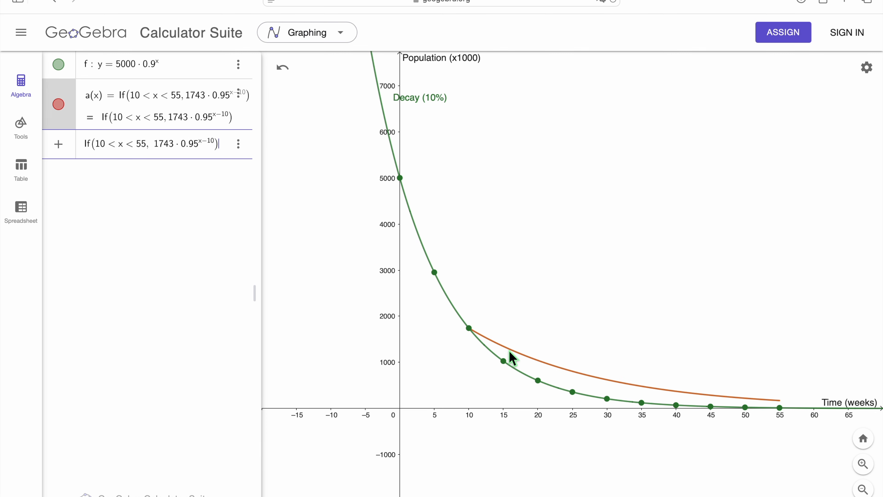
pyautogui.click(243, 144)
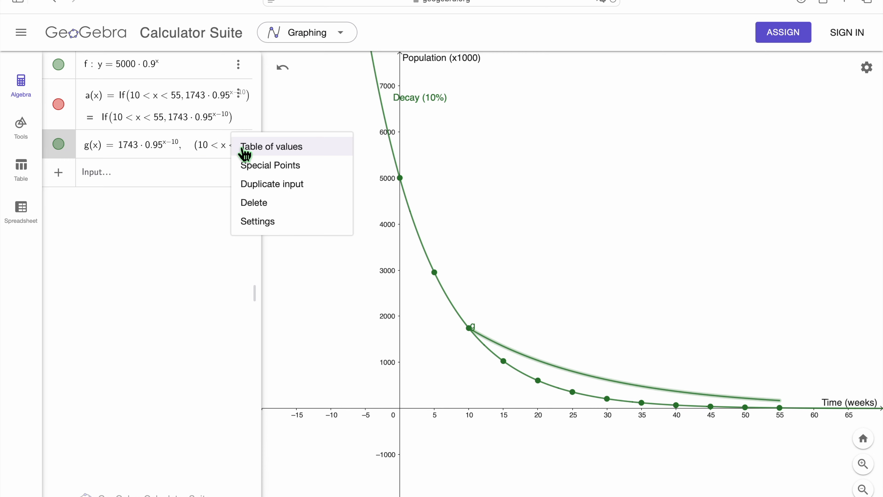
pyautogui.click(265, 149)
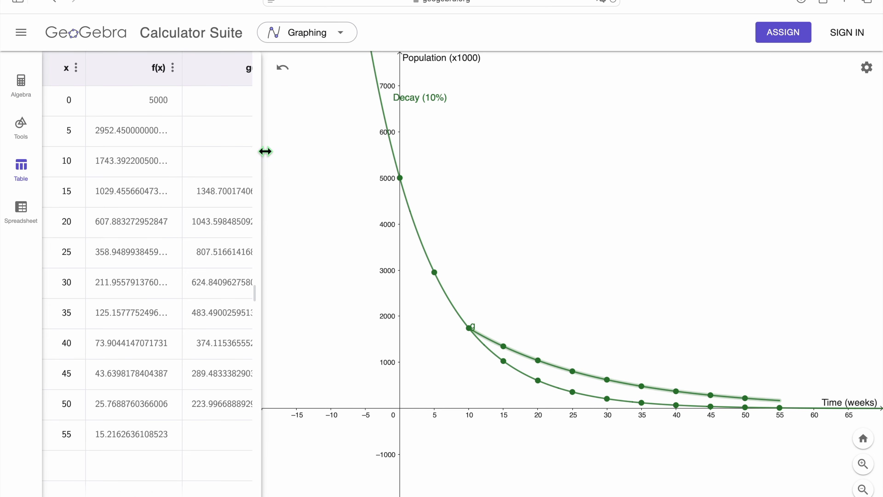
# - Colour the restricted second decay curve blue
pyautogui.click(597, 379)
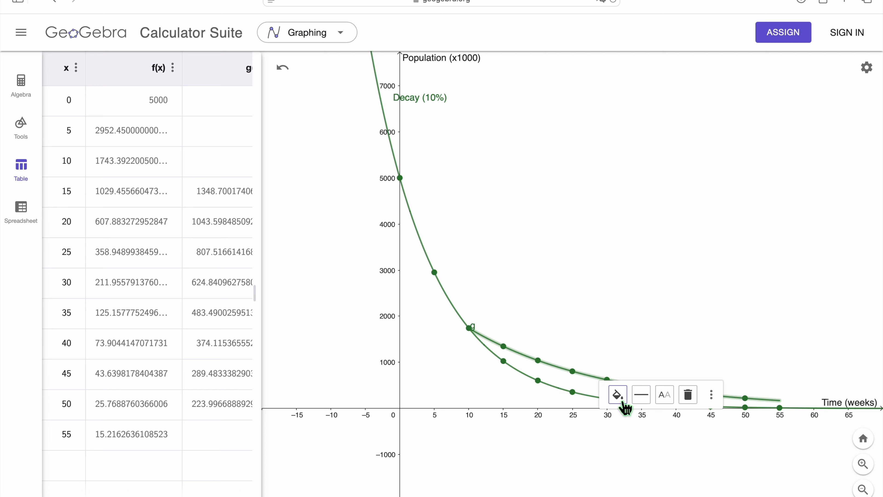
pyautogui.click(622, 400)
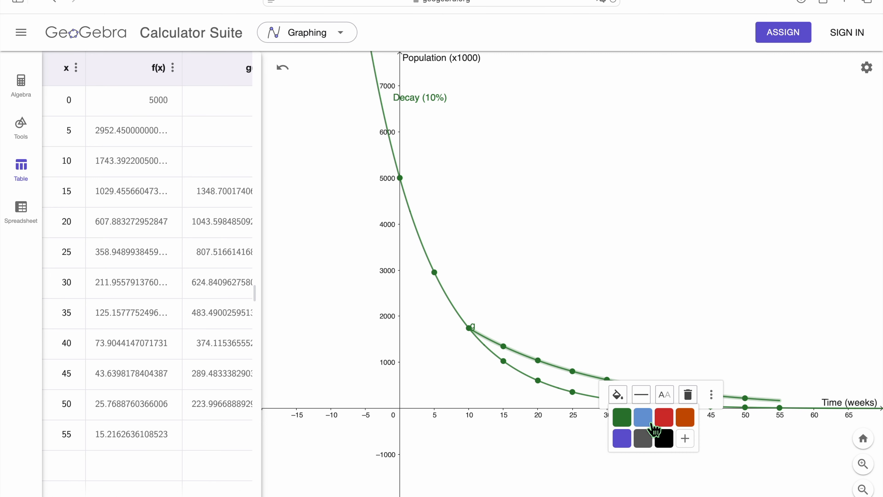
pyautogui.click(648, 422)
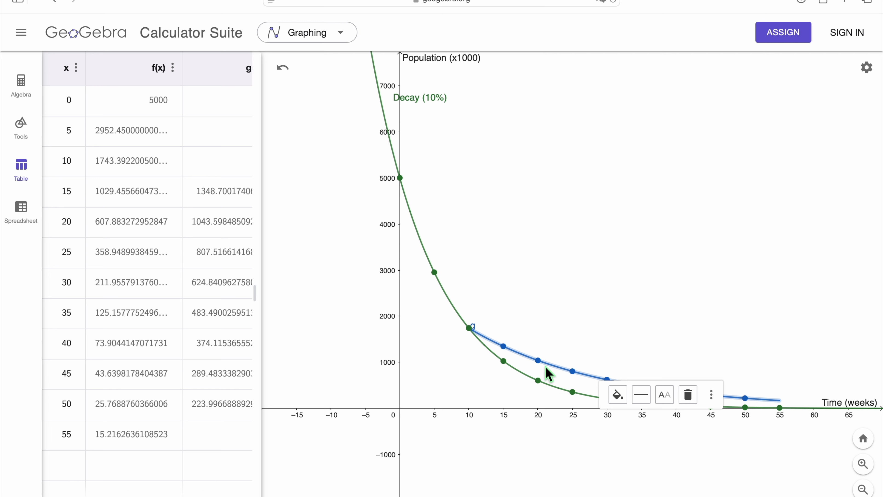
# - Label the blue curve "Decay (5%)" and place the label just above the curve's start
pyautogui.click(664, 394)
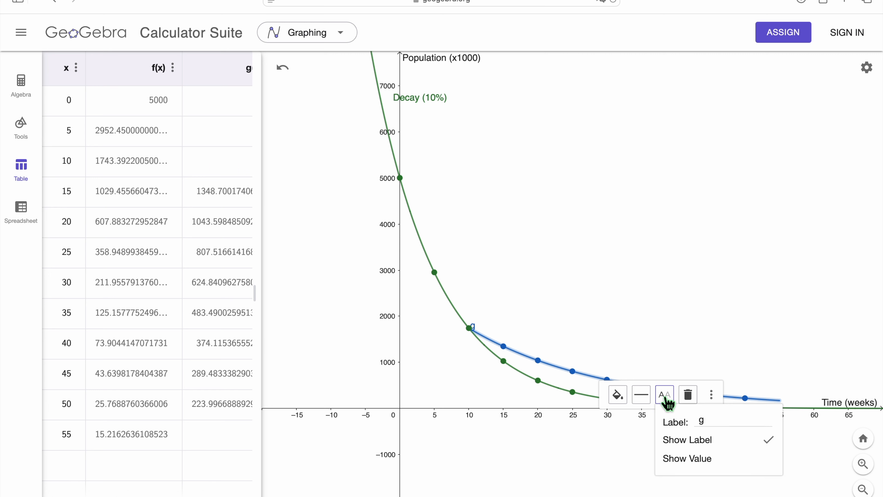
pyautogui.click(712, 423)
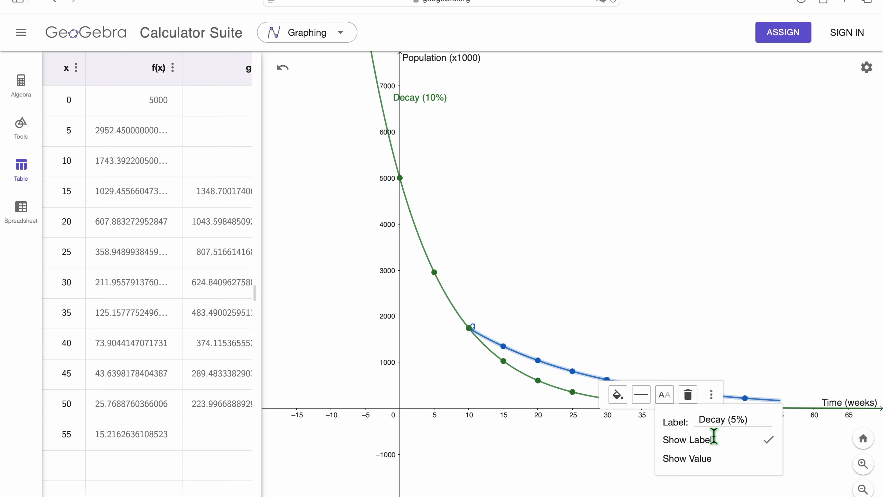
pyautogui.press('Return')
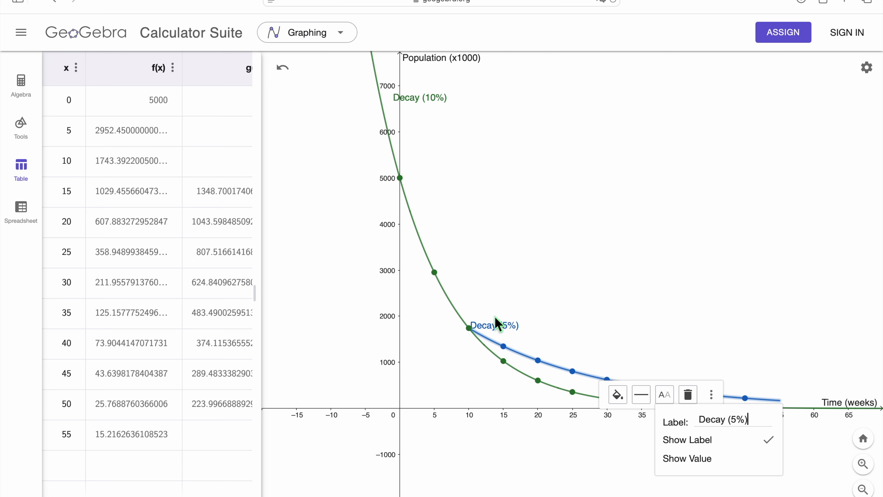
pyautogui.moveTo(500, 325); pyautogui.dragTo(503, 321)
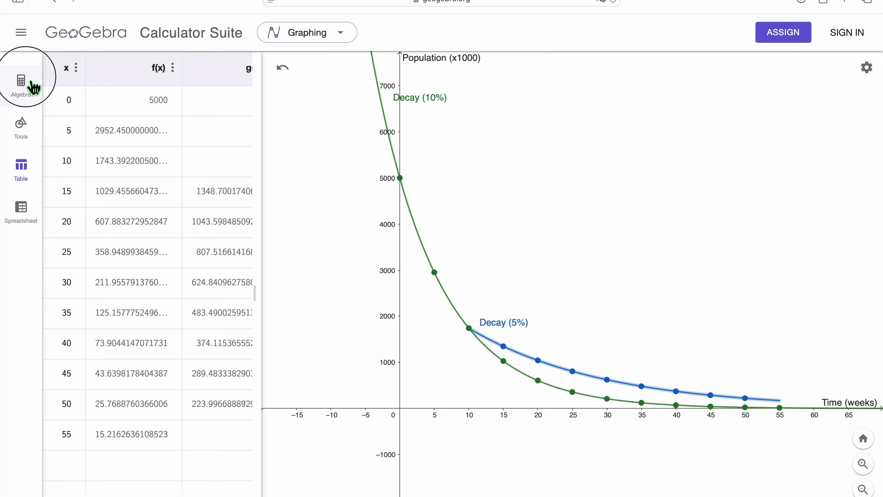
# - Plot the difference function g(x) − f(x) and add it to the table of values
pyautogui.click(22, 83)
pyautogui.click(118, 182)
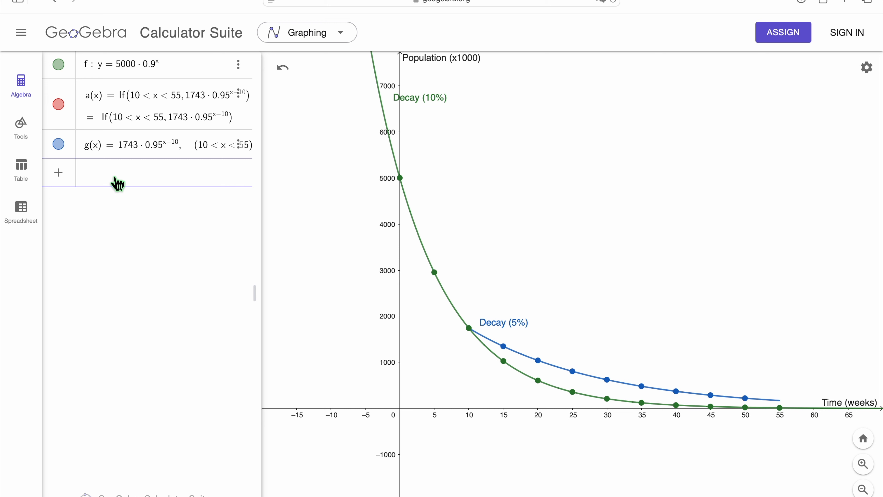
pyautogui.write('g(x')
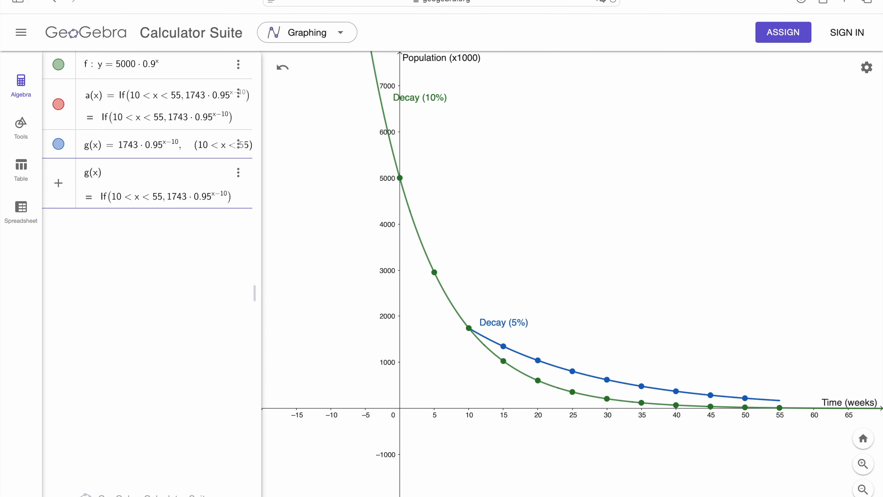
pyautogui.write('f')
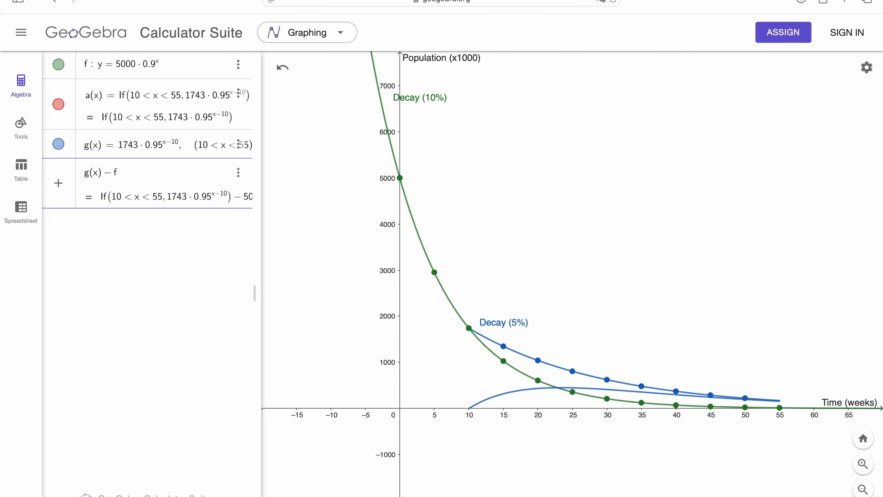
pyautogui.press('Return')
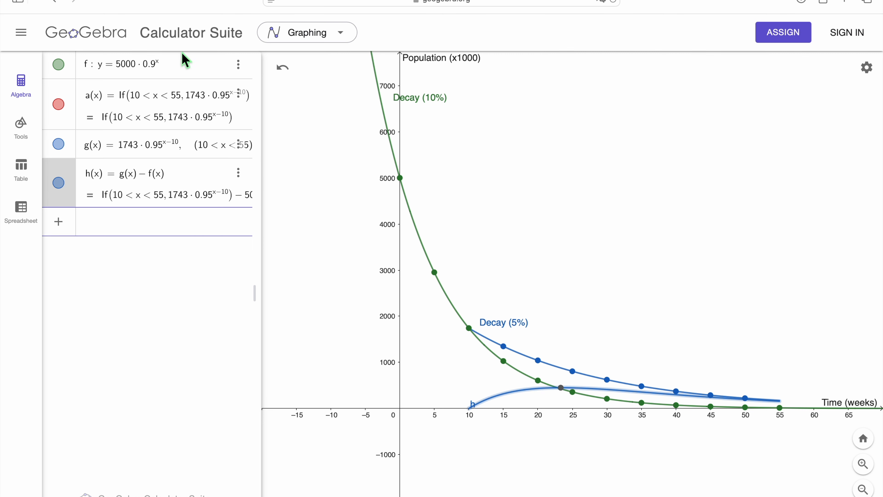
pyautogui.click(246, 174)
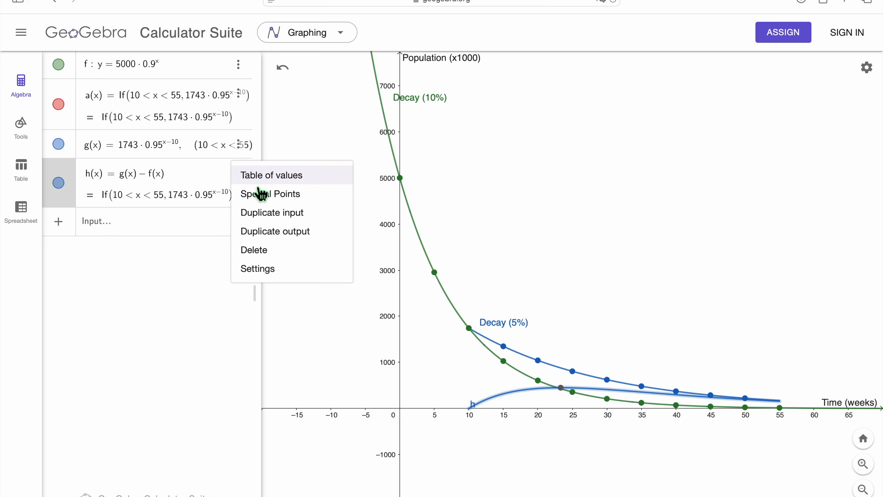
pyautogui.click(291, 176)
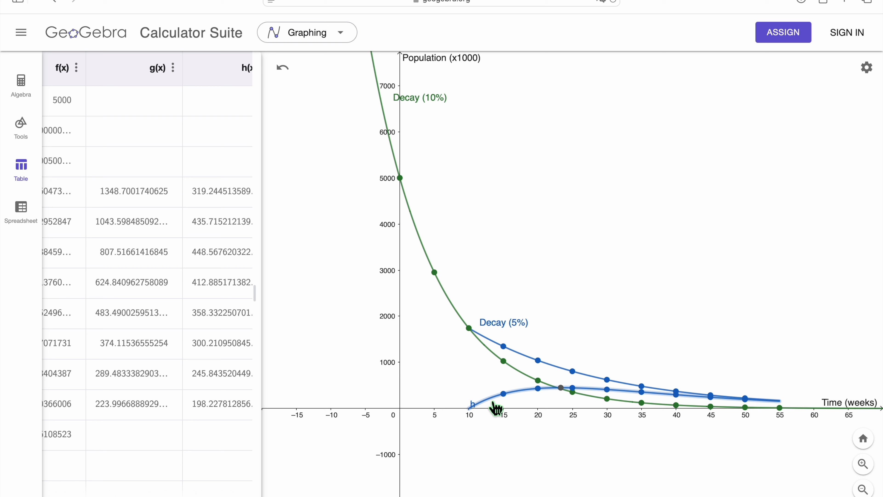
# - Hide the difference curve h on the graph and return to the table of values
pyautogui.rightClick(490, 399)
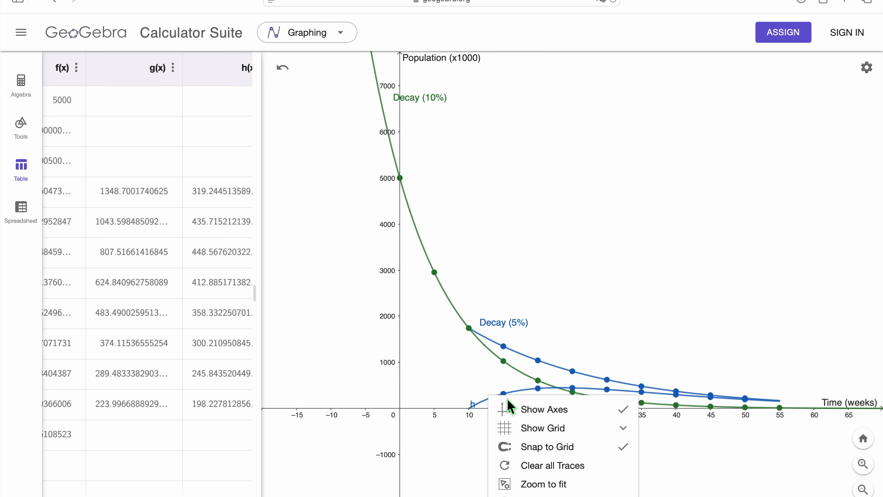
pyautogui.click(481, 401)
pyautogui.rightClick(482, 400)
pyautogui.click(29, 98)
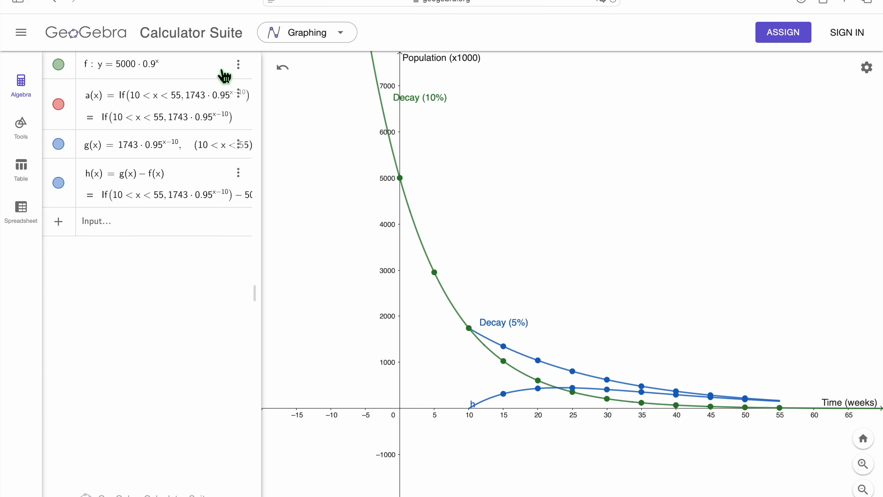
pyautogui.click(243, 176)
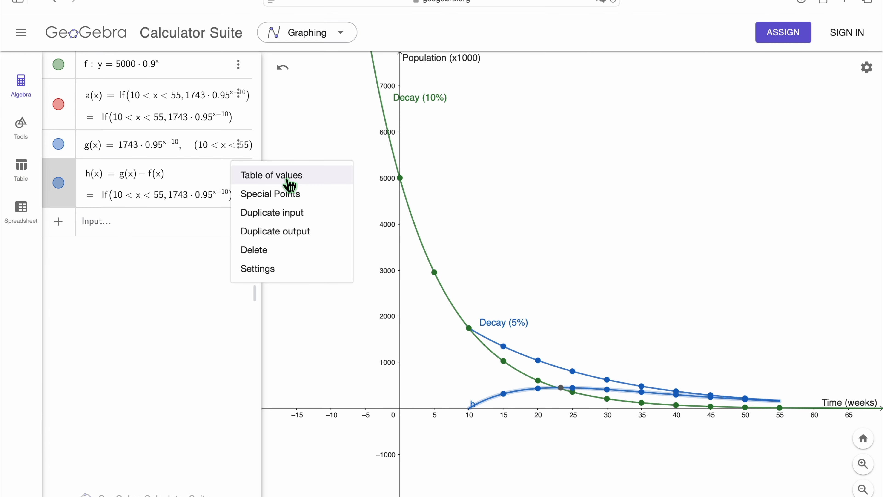
pyautogui.click(297, 273)
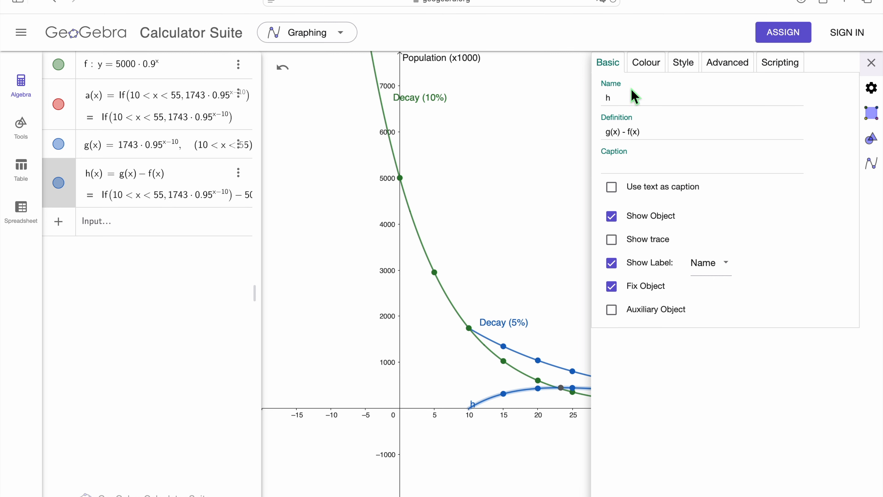
pyautogui.click(620, 222)
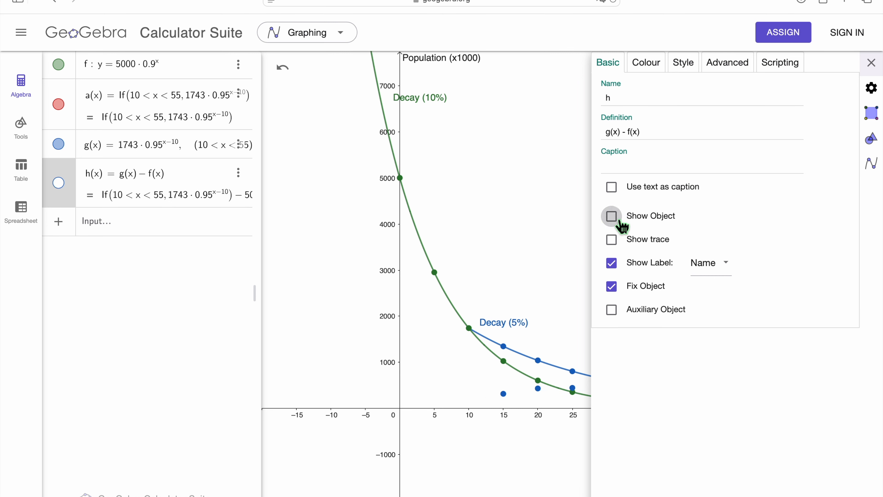
pyautogui.click(21, 167)
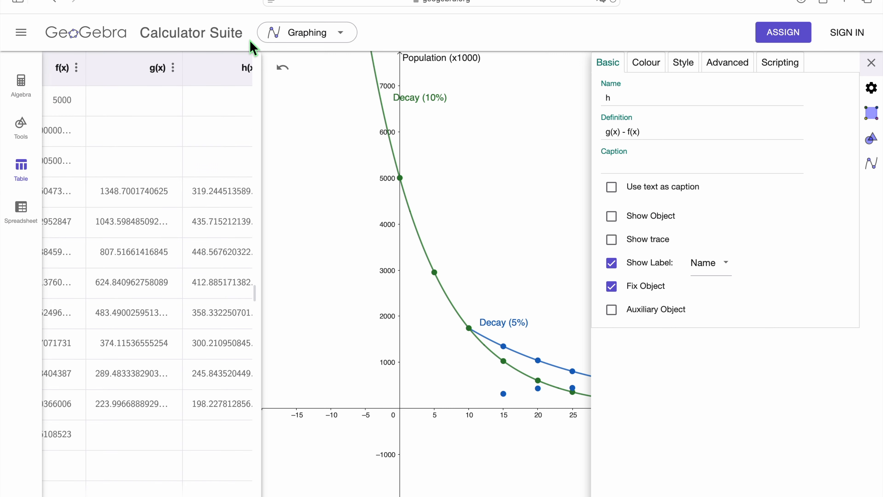
# - Widen the table of values to show the full h(x) column and hide that column's points on the graph
pyautogui.click(270, 246)
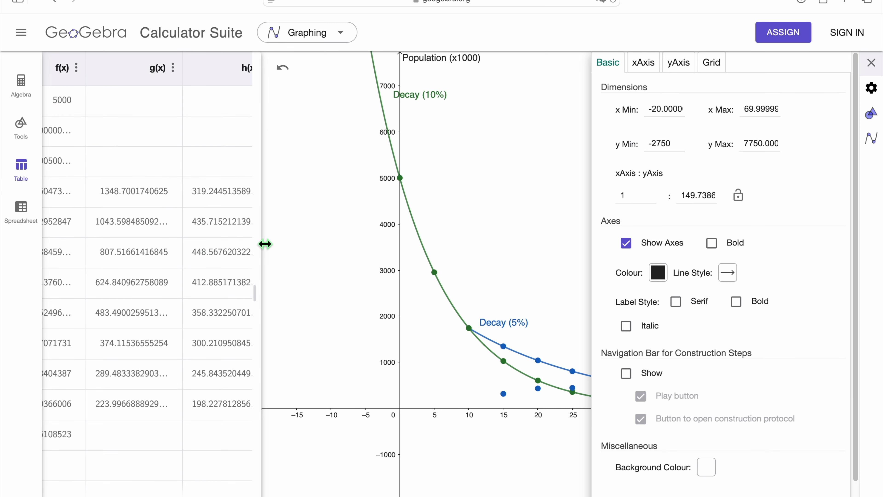
pyautogui.moveTo(264, 242); pyautogui.dragTo(295, 241)
pyautogui.click(266, 68)
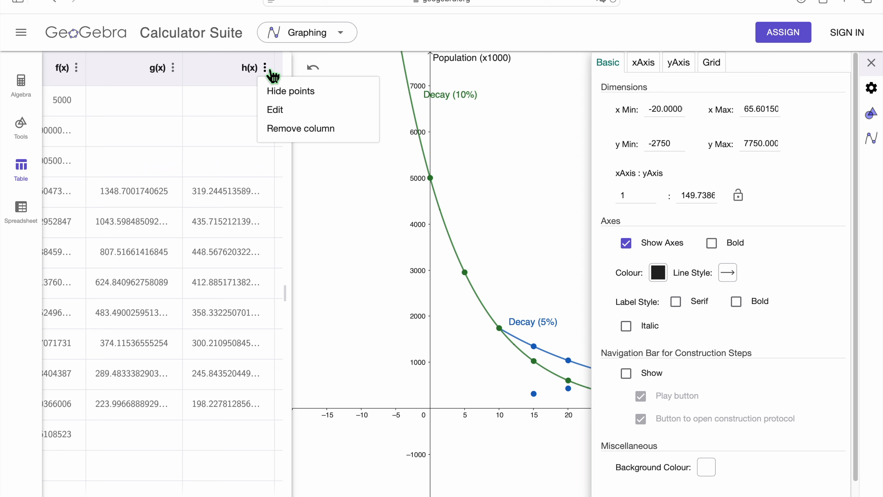
pyautogui.click(286, 98)
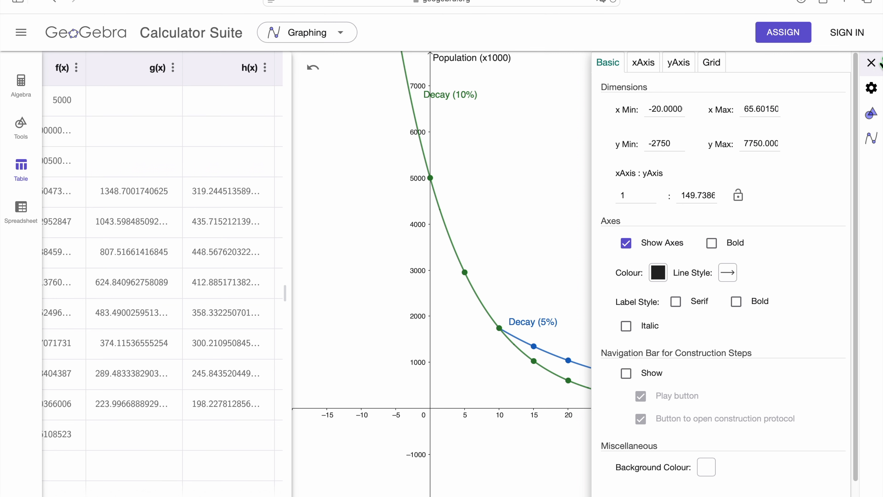
pyautogui.click(872, 63)
pyautogui.moveTo(730, 280); pyautogui.dragTo(685, 284)
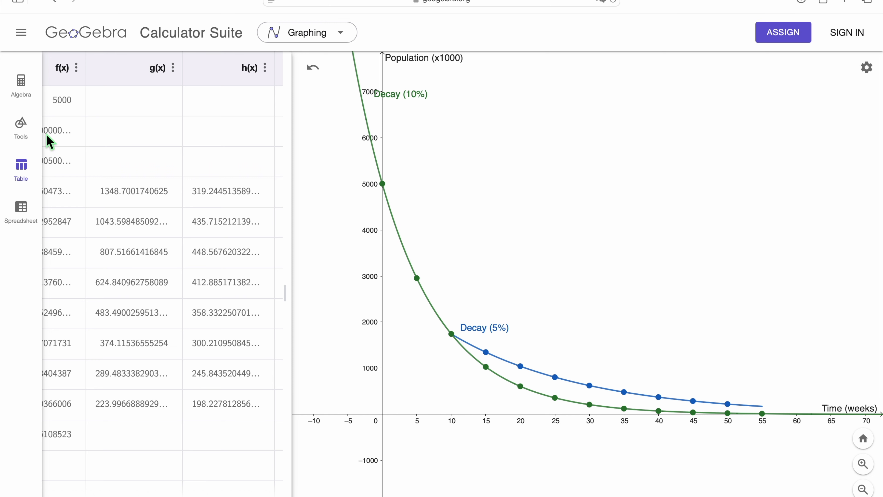
pyautogui.click(21, 33)
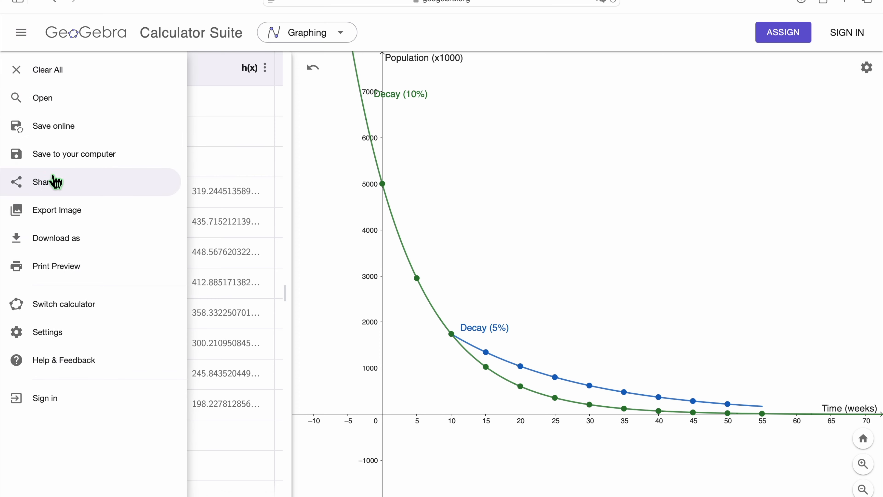
pyautogui.click(88, 210)
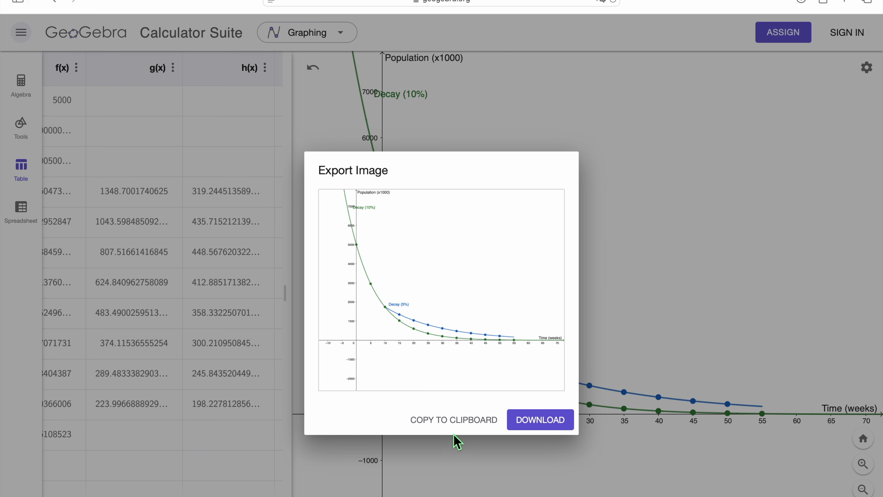
pyautogui.click(645, 229)
# - Frame both decay curves larger in the positive quadrant, with the population axis included, and download the graph as an image
pyautogui.moveTo(654, 315); pyautogui.dragTo(656, 355)
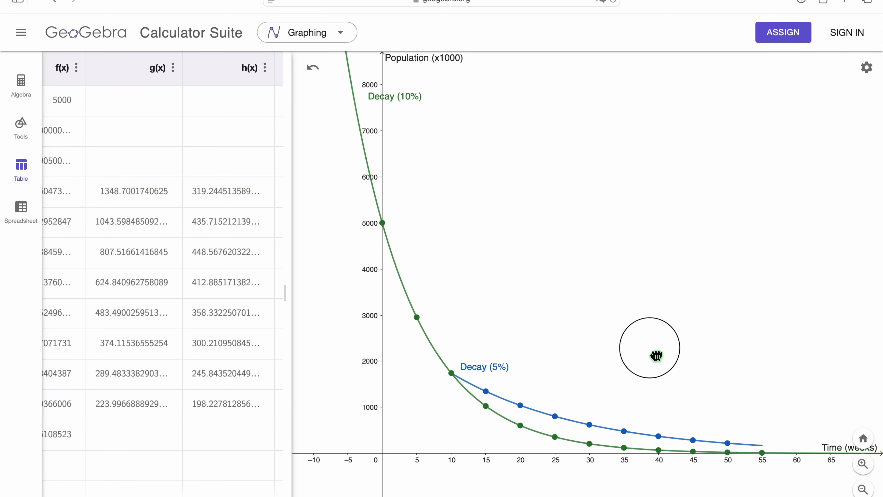
pyautogui.click(863, 463)
pyautogui.moveTo(710, 344); pyautogui.dragTo(730, 334)
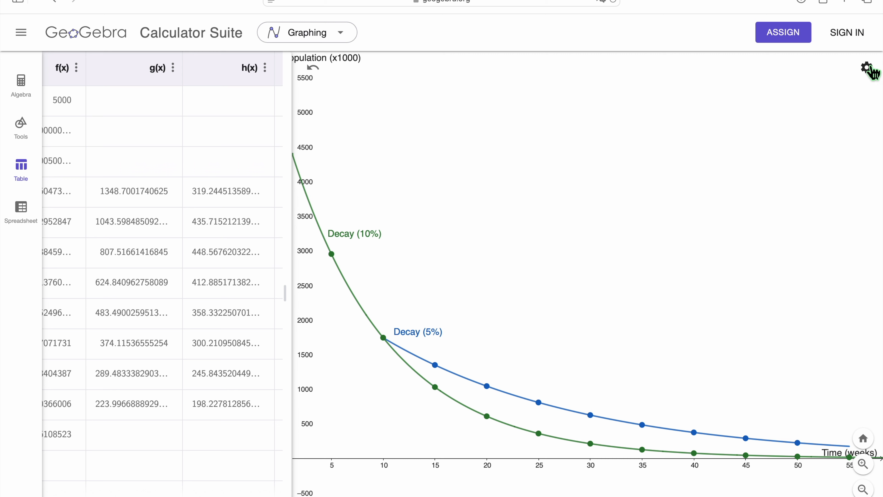
pyautogui.moveTo(698, 201); pyautogui.dragTo(720, 202)
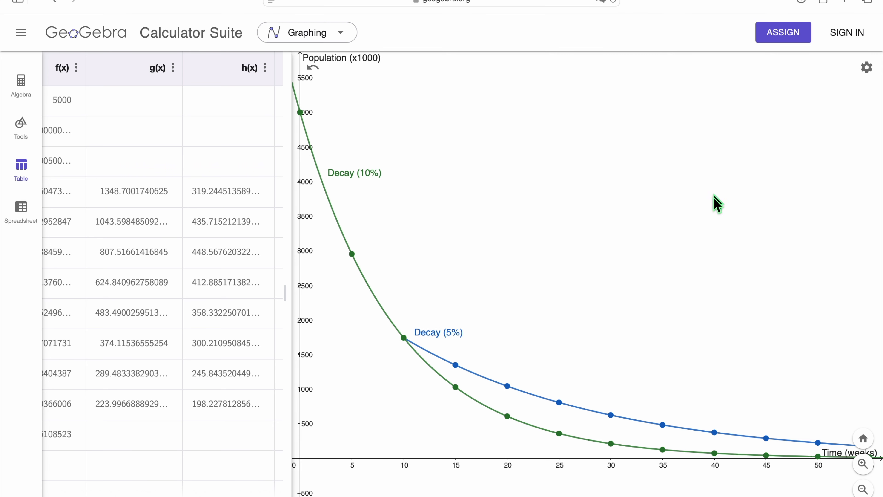
pyautogui.click(30, 41)
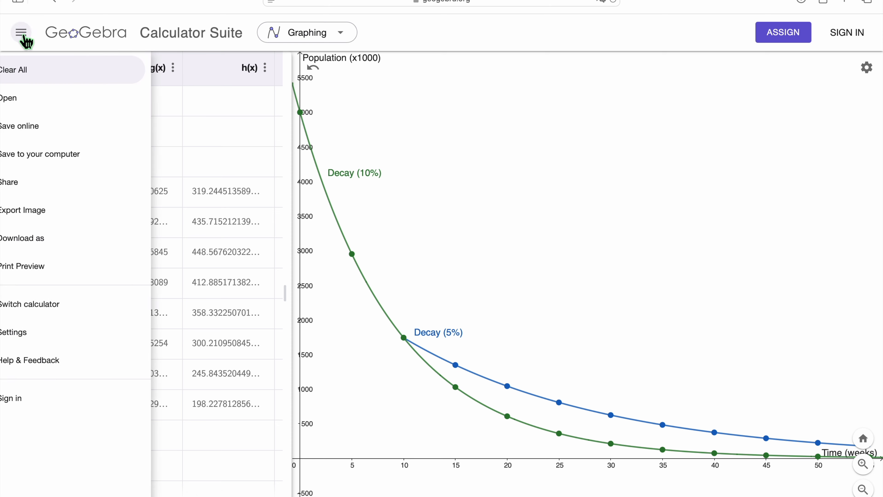
pyautogui.click(66, 210)
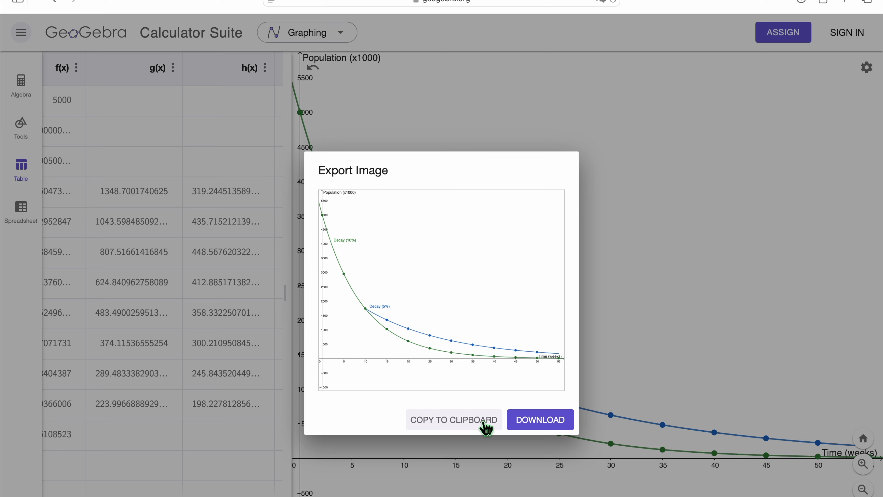
pyautogui.click(531, 423)
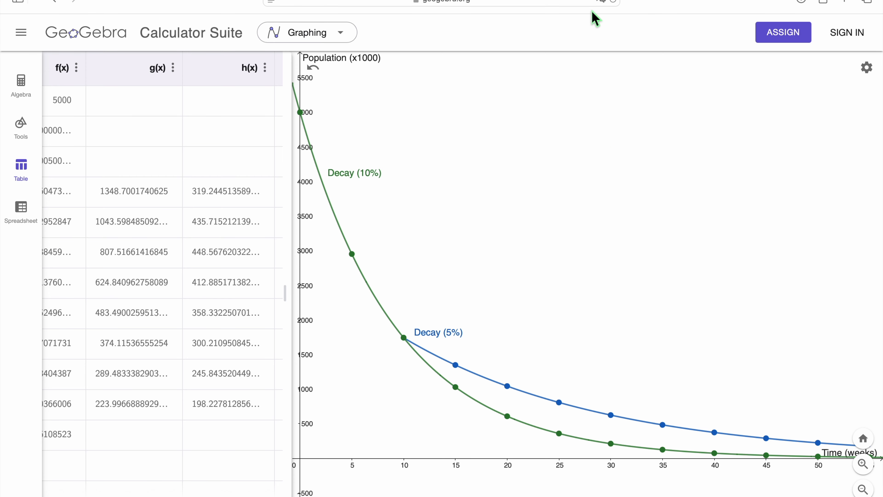